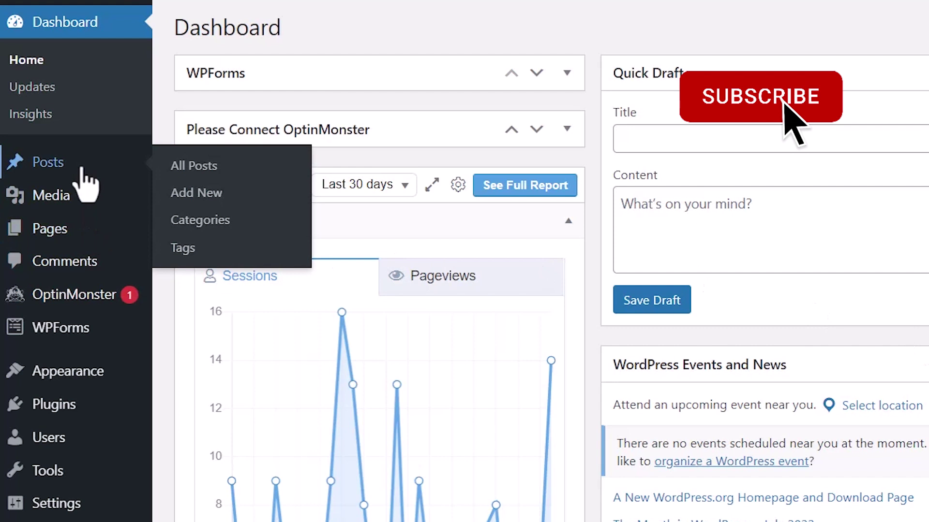
# Open the reading progress bar post and add an empty paragraph after the one ending 'reading.'
pyautogui.click(188, 167)
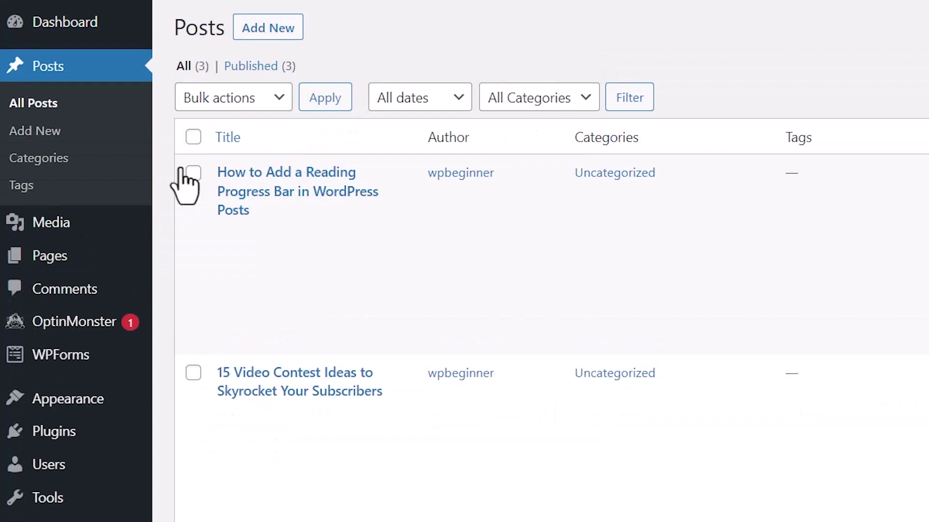
pyautogui.moveTo(251, 224)
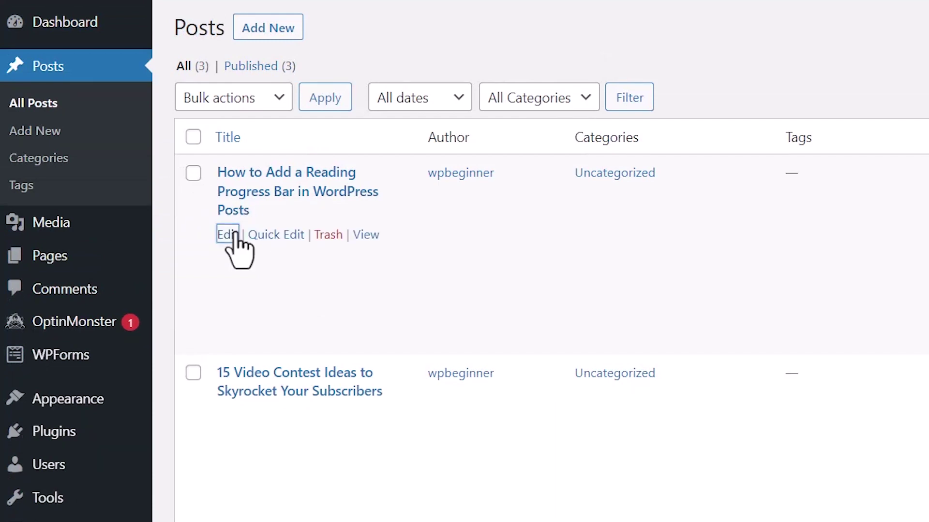
pyautogui.click(227, 235)
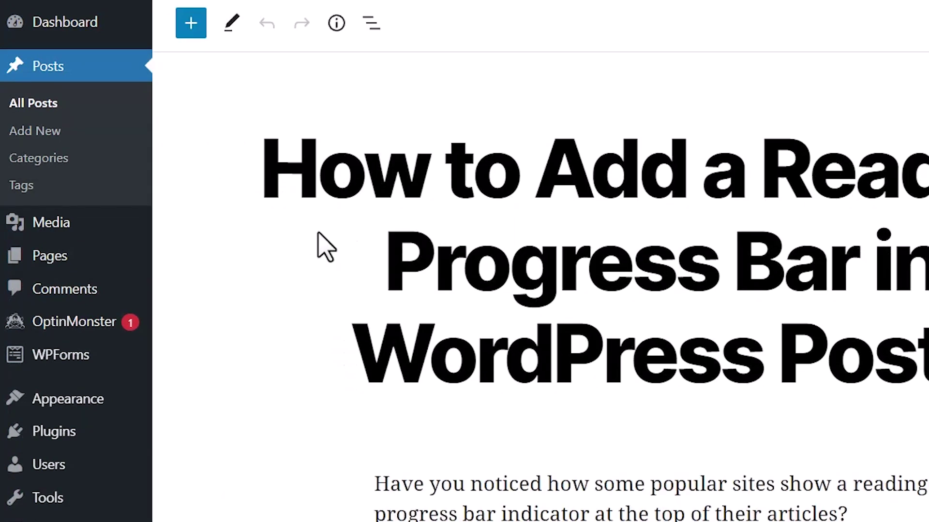
pyautogui.scroll(-15, 435, 364)
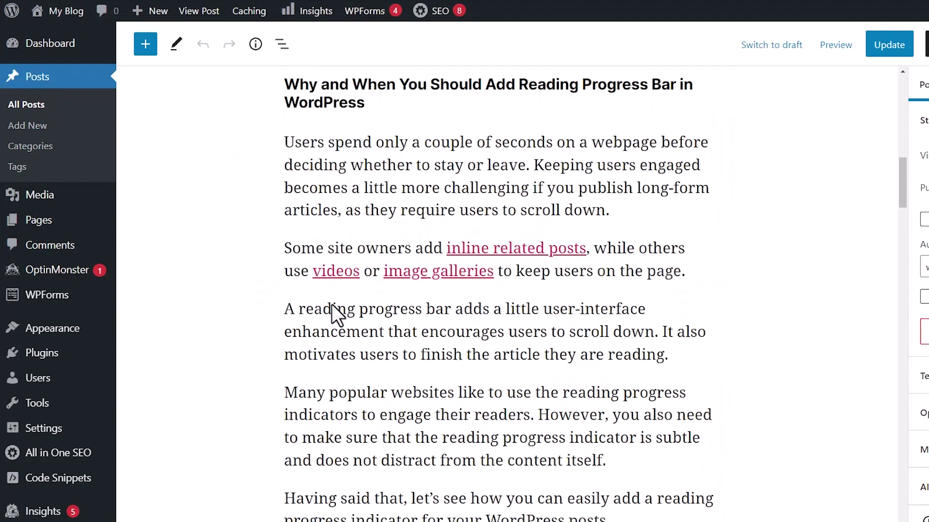
pyautogui.scroll(-3, 332, 304)
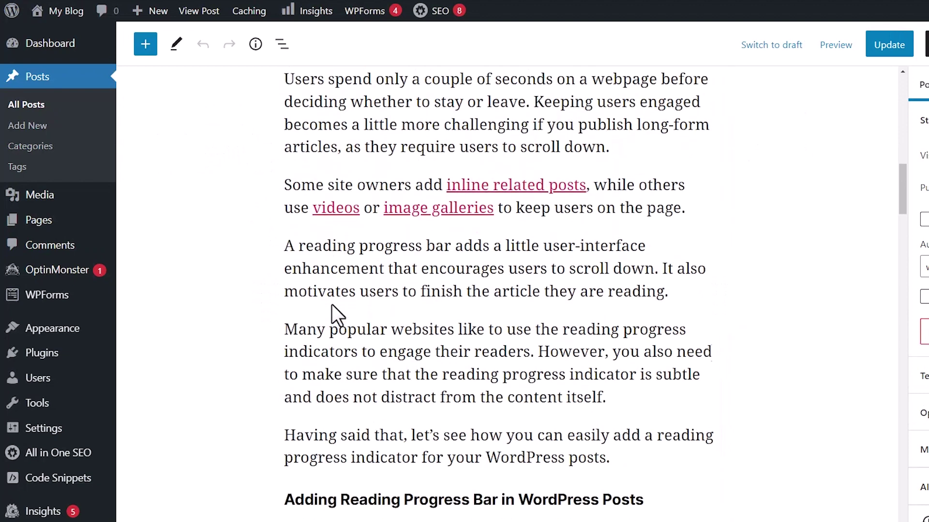
pyautogui.click(683, 241)
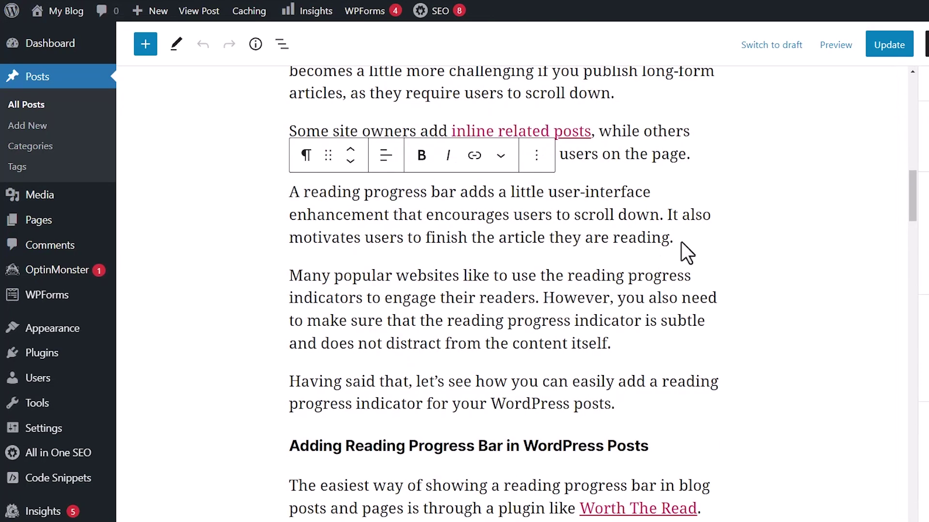
pyautogui.press('Return')
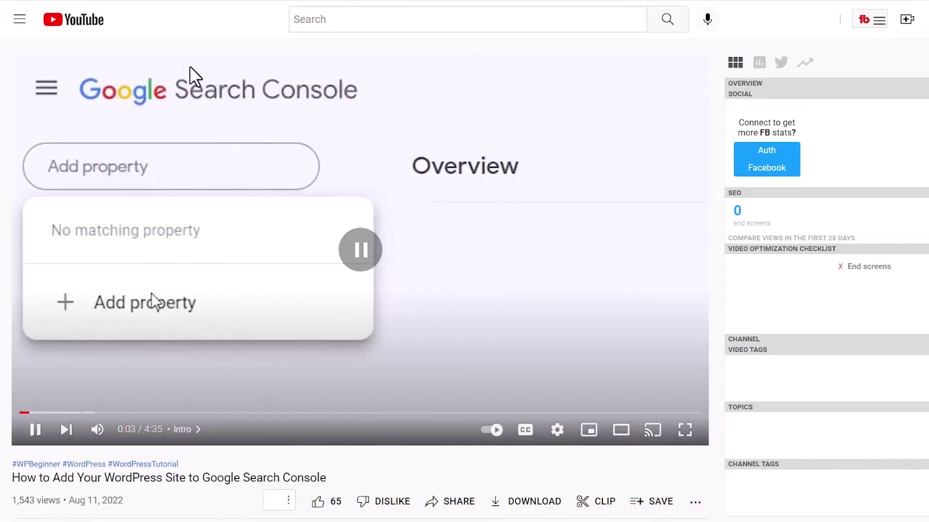
# Copy the YouTube video's web address from the browser address bar
pyautogui.click(170, 1)
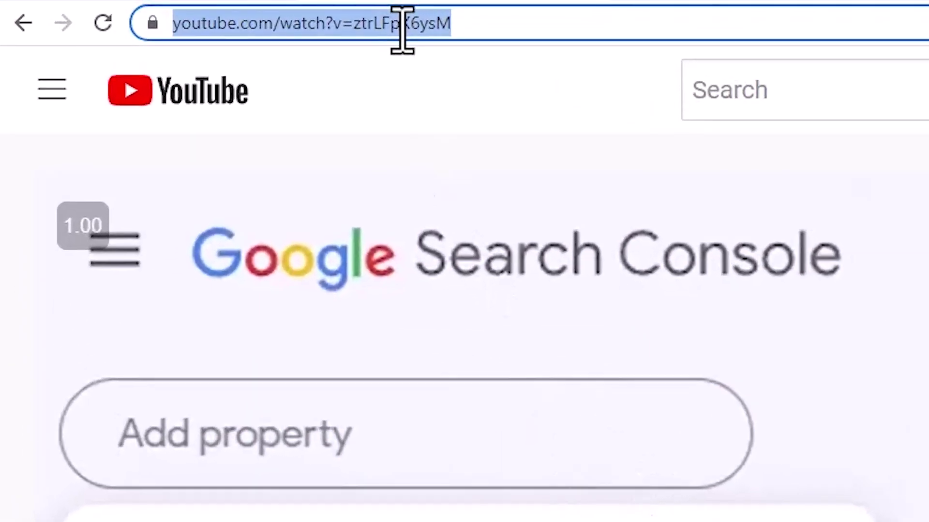
pyautogui.rightClick(170, 1)
pyautogui.click(488, 206)
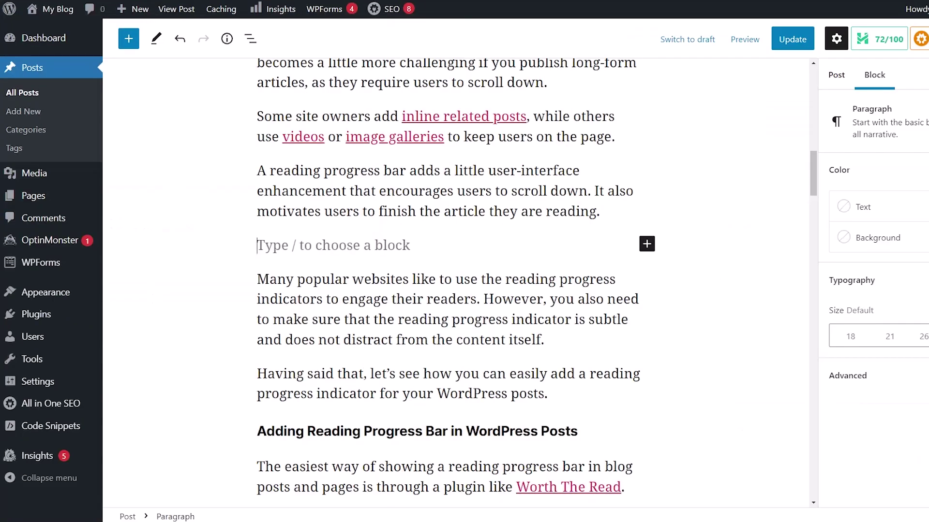
# Paste the Search Console video link into the empty block to embed it, then update the post
pyautogui.rightClick(288, 251)
pyautogui.click(318, 330)
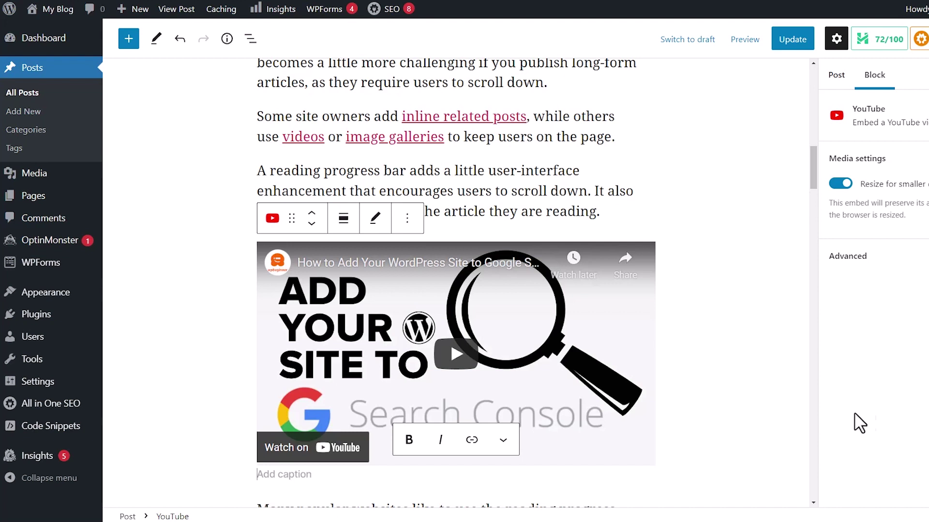
pyautogui.click(793, 41)
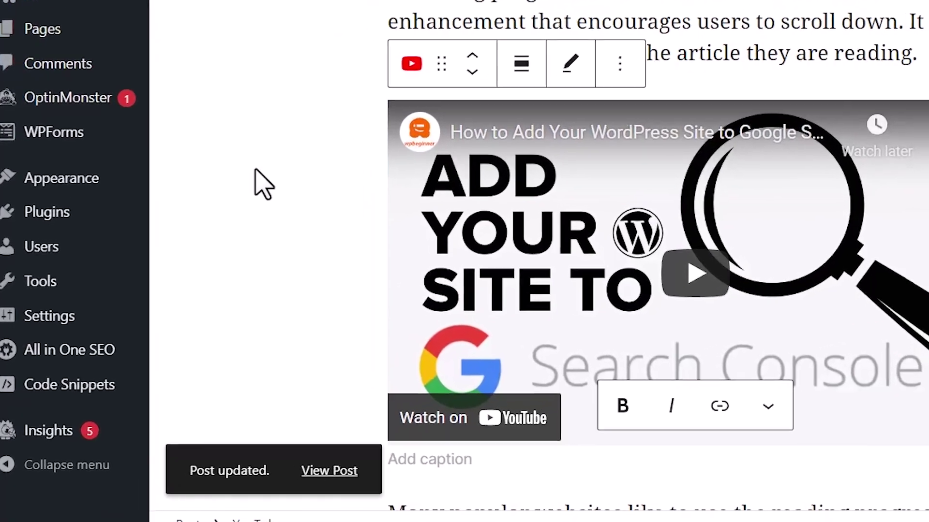
# Find 'Disable Gutenberg Editor (use Classic Editor)' by searching 'classi', then activate and save it
pyautogui.moveTo(72, 410)
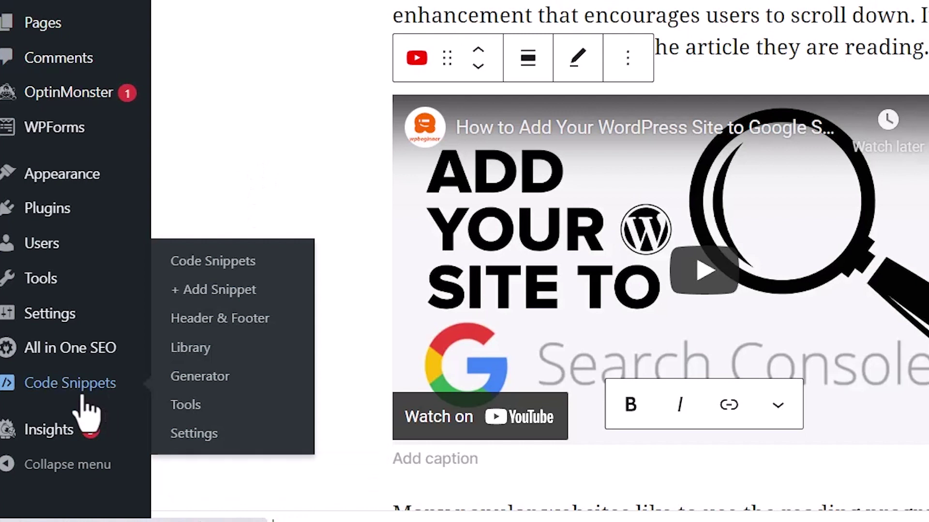
pyautogui.click(227, 268)
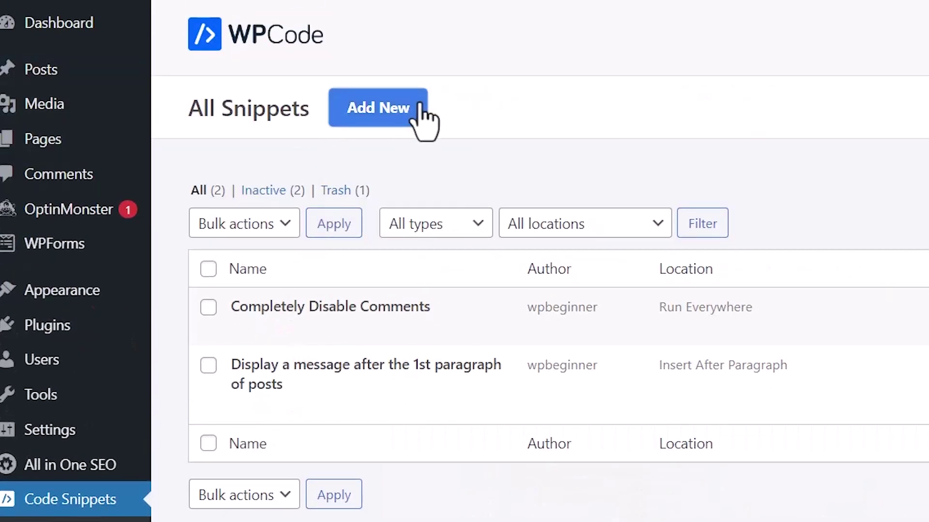
pyautogui.click(419, 110)
pyautogui.click(316, 296)
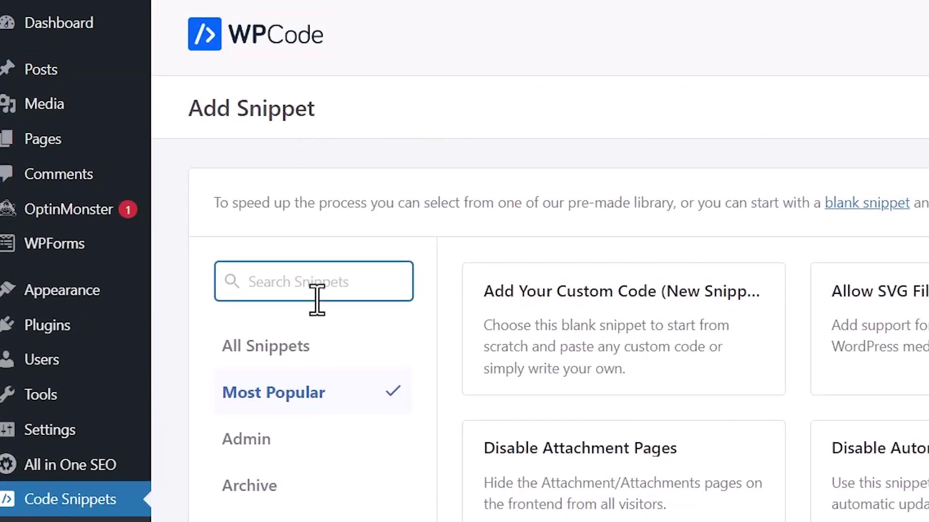
pyautogui.write('classi')
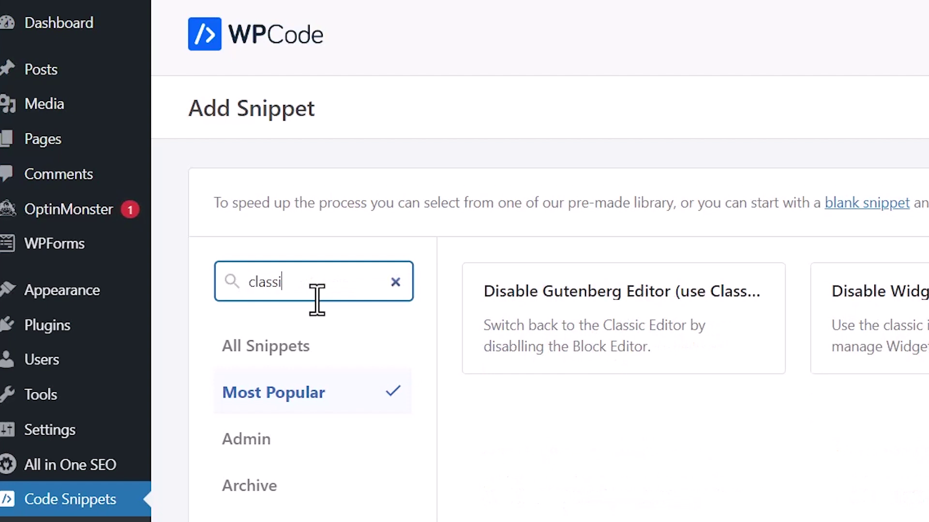
pyautogui.moveTo(535, 322)
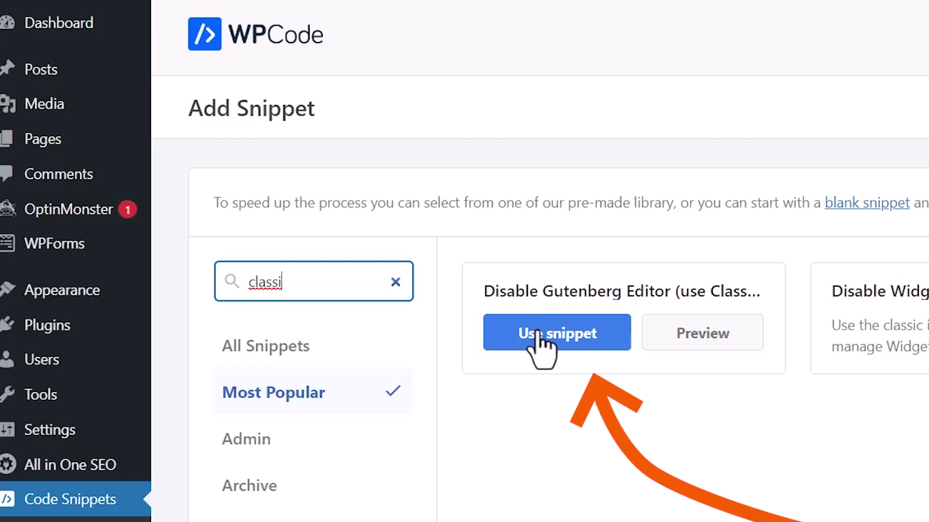
pyautogui.click(536, 334)
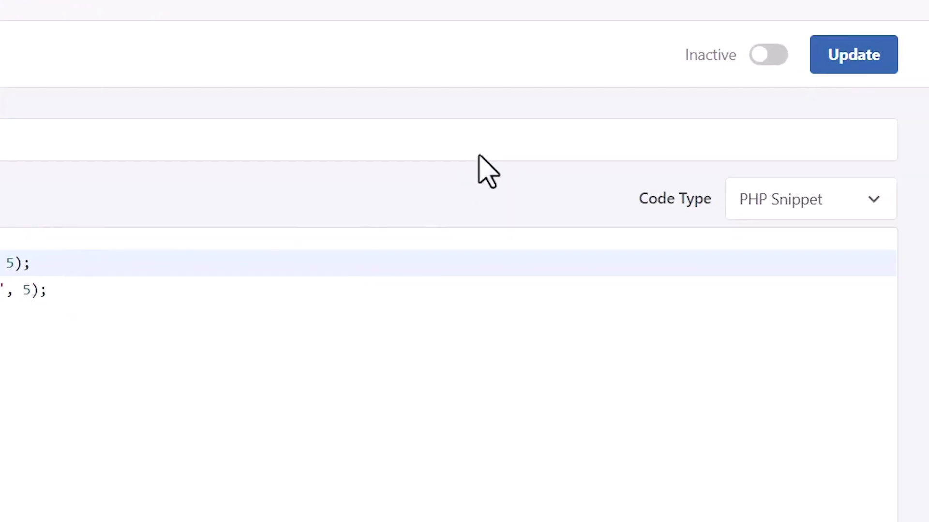
pyautogui.click(775, 55)
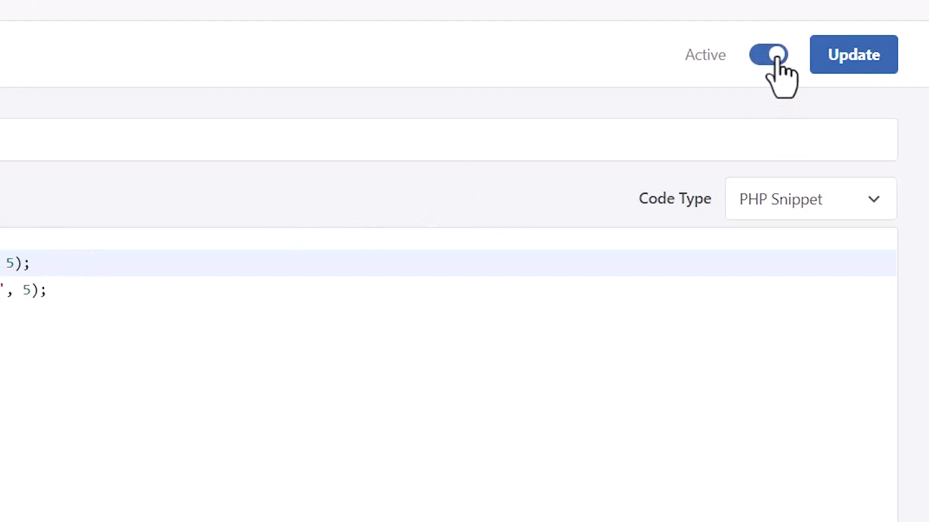
pyautogui.click(876, 71)
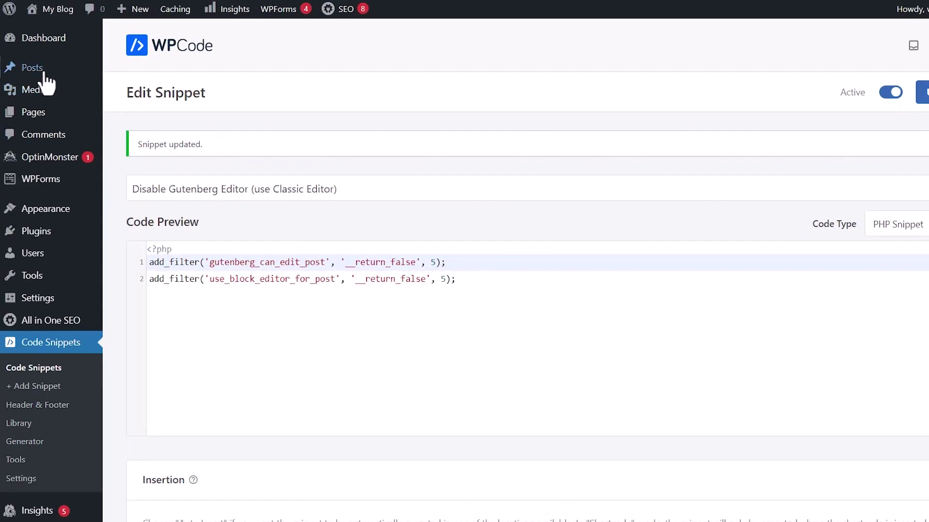
# In the classic editor, paste the YouTube link into a new paragraph after 'scrolls down.'
pyautogui.moveTo(81, 78)
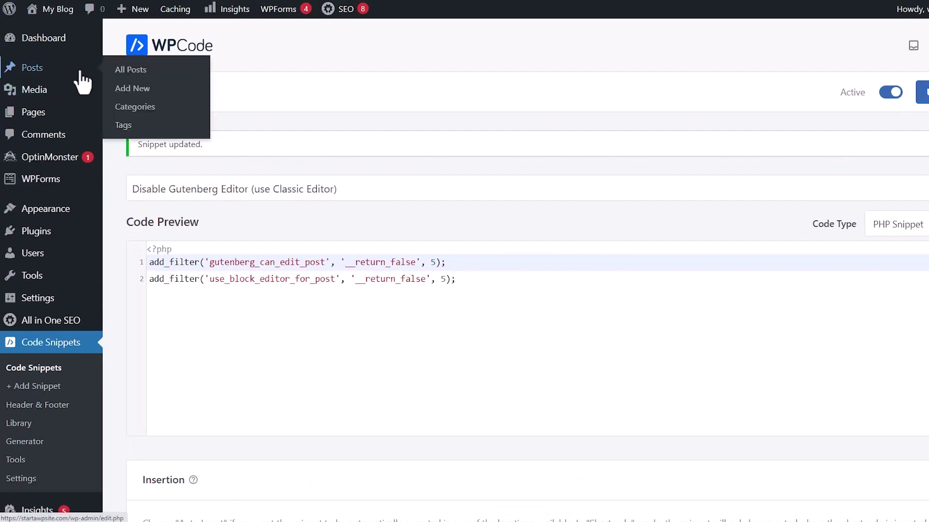
pyautogui.click(142, 72)
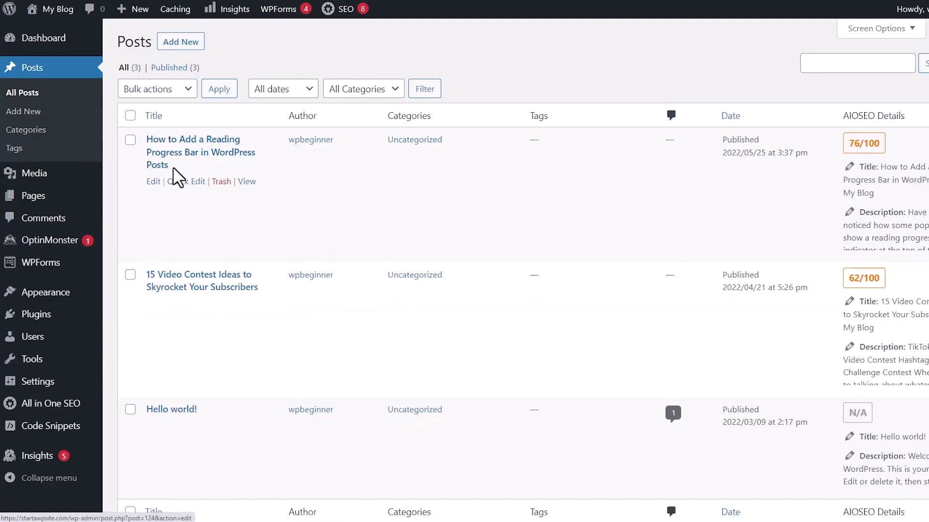
pyautogui.click(155, 185)
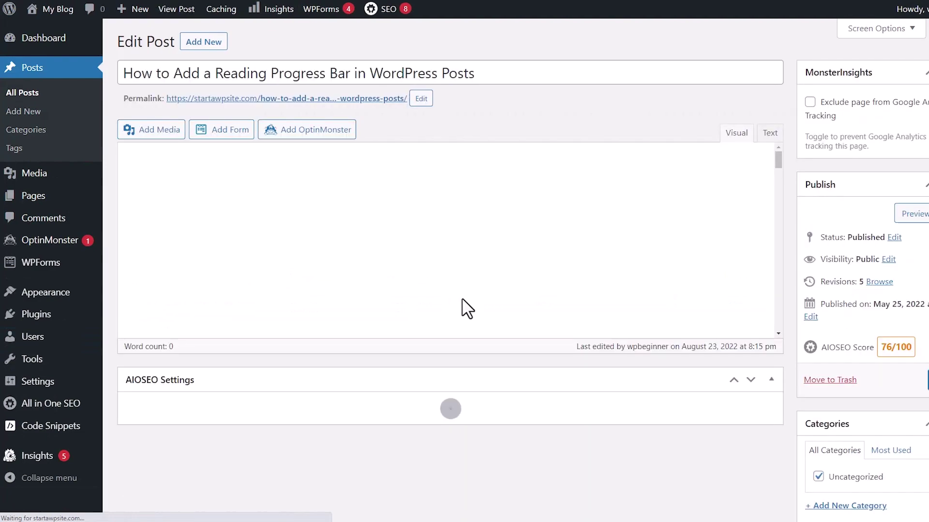
pyautogui.scroll(-15, 645, 356)
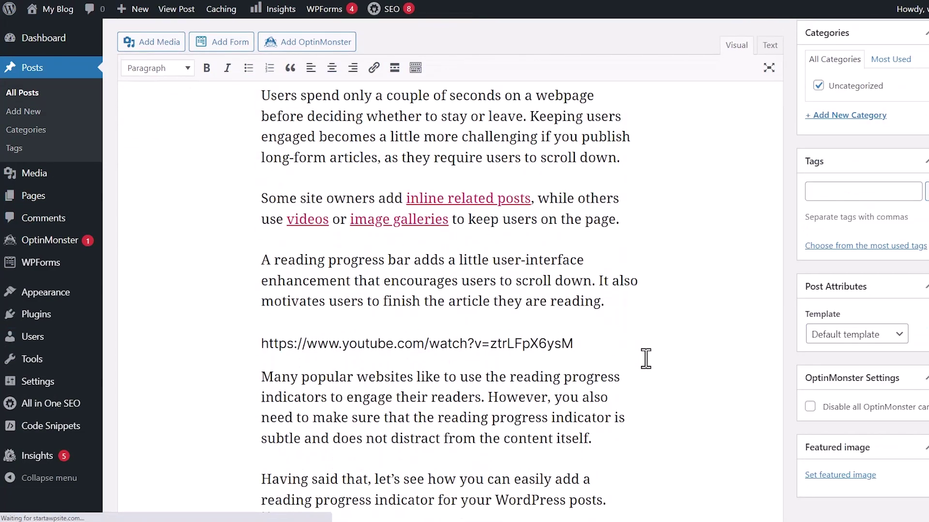
pyautogui.scroll(-20, 645, 358)
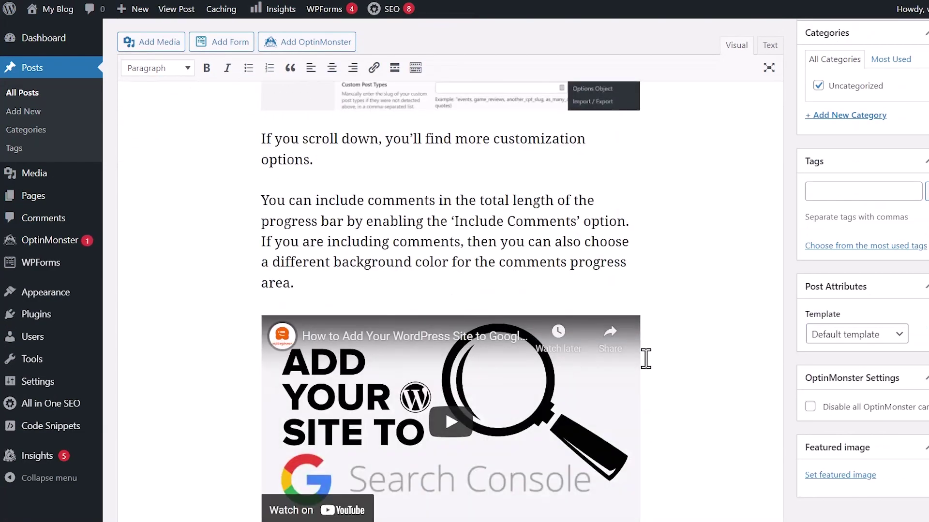
pyautogui.scroll(-20, 645, 358)
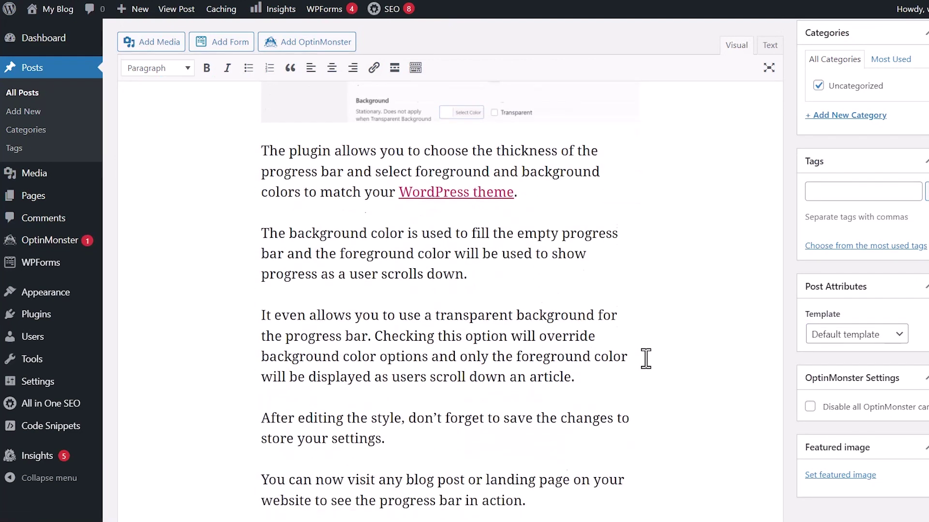
pyautogui.click(486, 265)
pyautogui.press('Return')
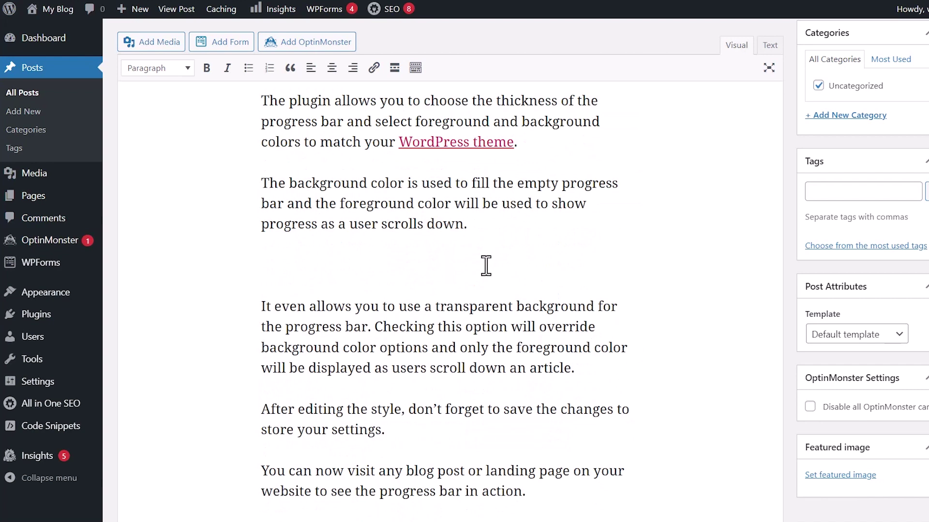
pyautogui.hotkey('ctrl', 'v')
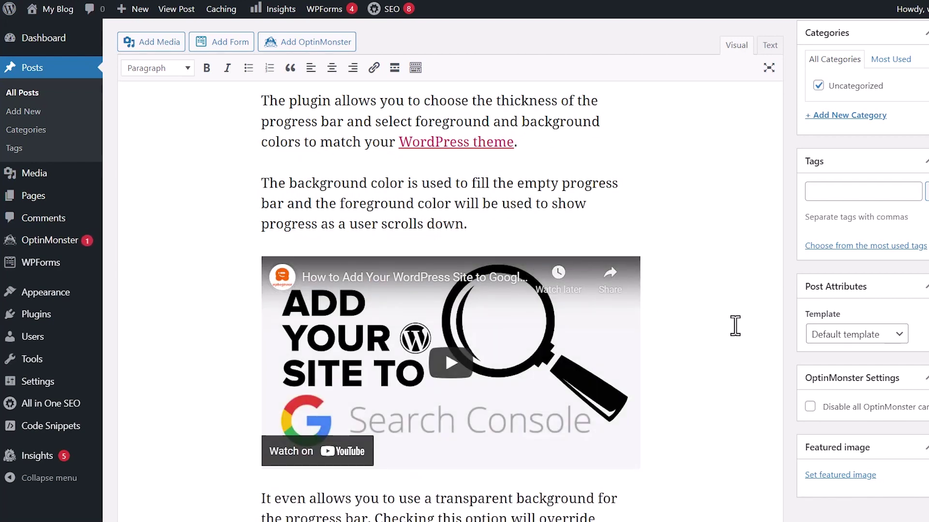
pyautogui.scroll(3, 735, 325)
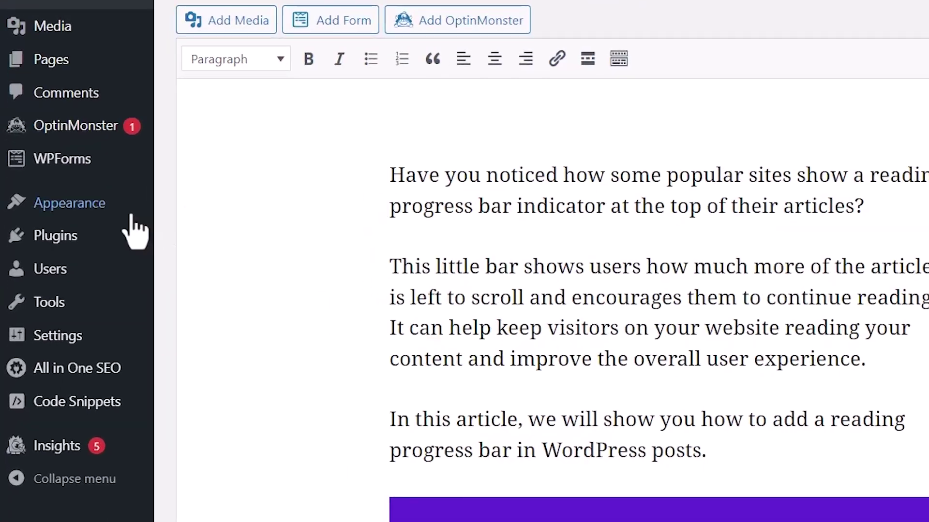
# Add a YouTube block to the footer widgets by searching 'video', then embed the pasted video link
pyautogui.moveTo(49, 300)
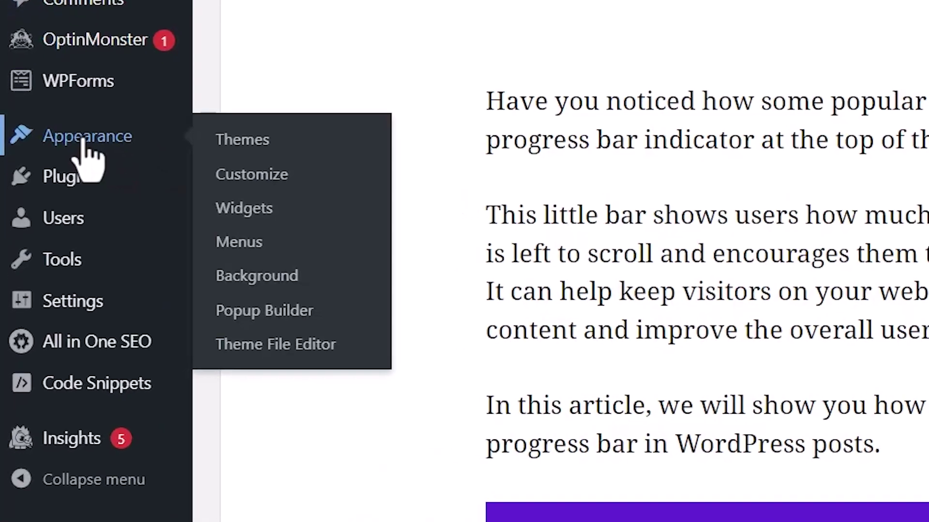
pyautogui.click(254, 208)
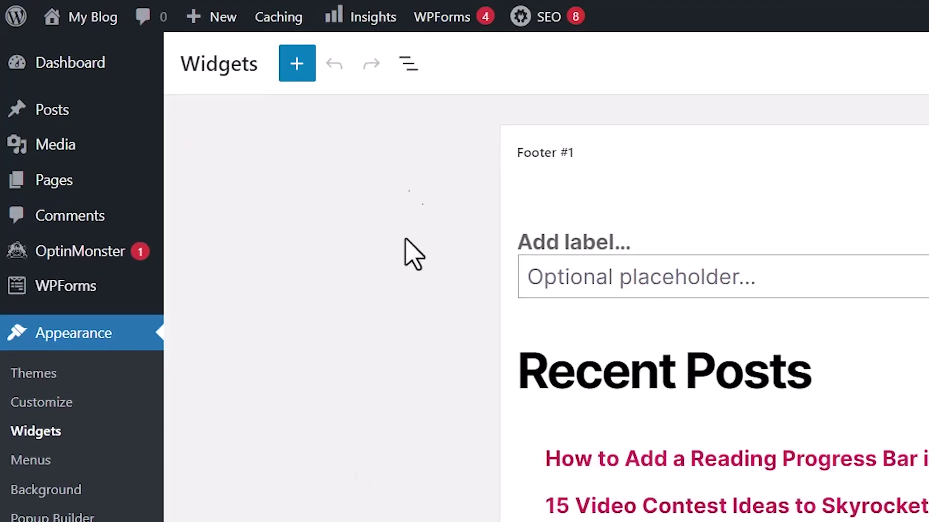
pyautogui.click(297, 65)
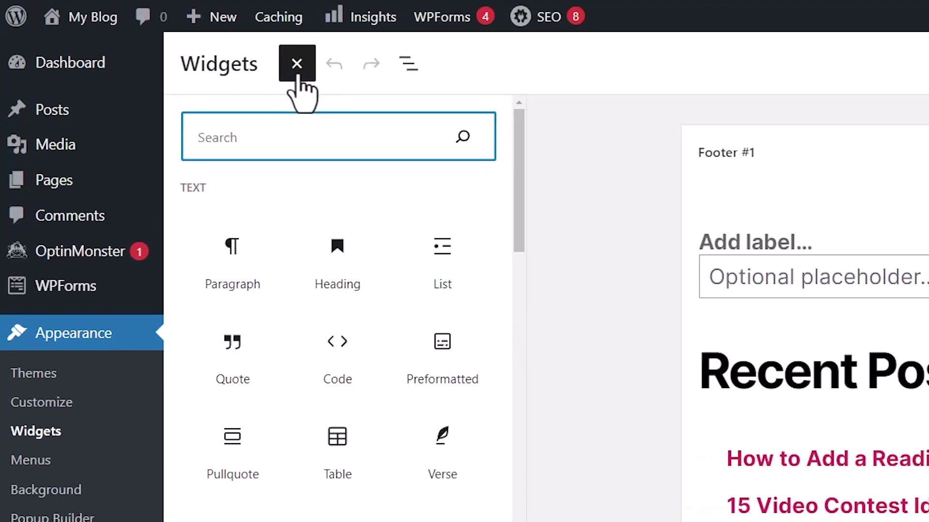
pyautogui.write('video')
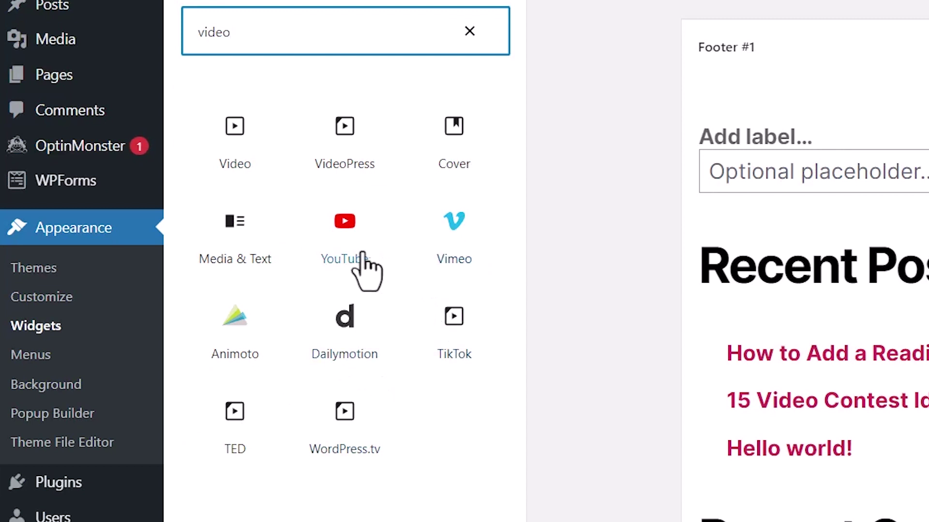
pyautogui.click(341, 220)
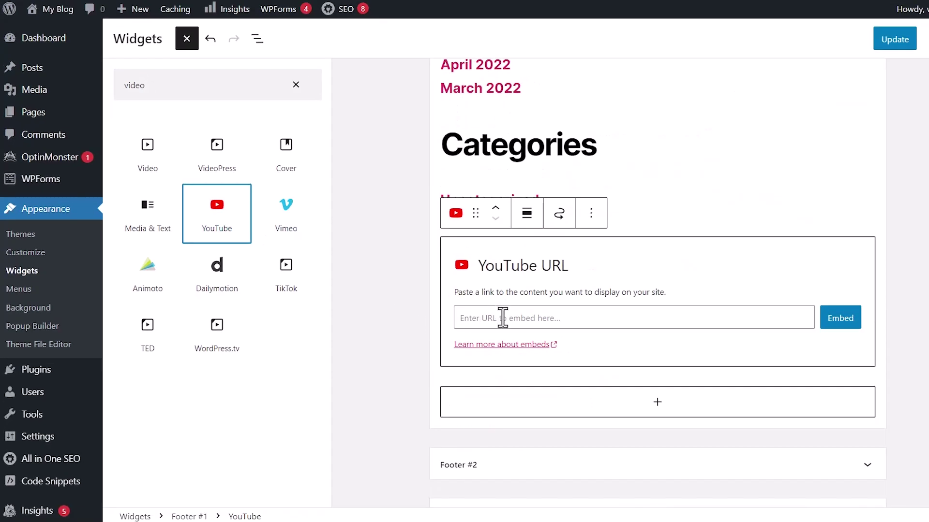
pyautogui.click(503, 318)
pyautogui.write('https://www.youtube.com/watch?v=ztrLFpX6ysM')
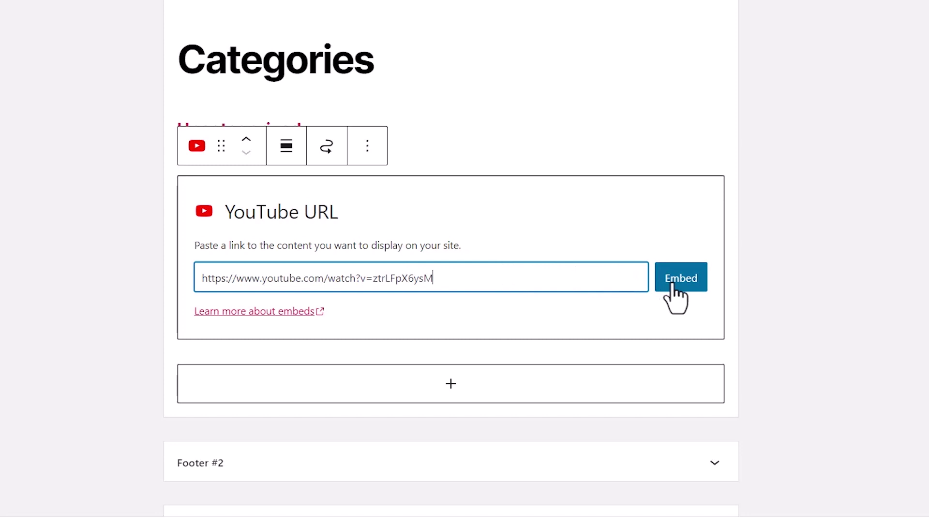
pyautogui.click(675, 290)
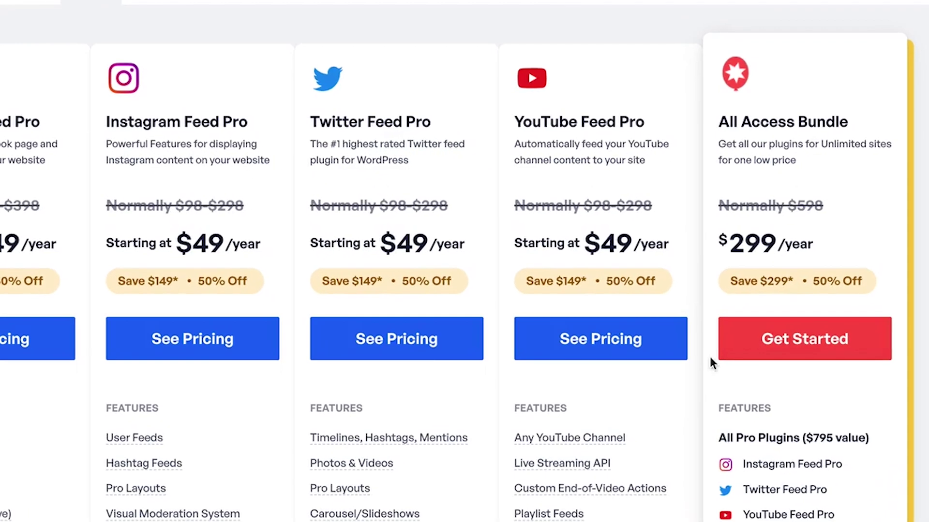
# Go to the Smash Balloon account's Downloads, find YouTube Feed Pro, and select the licence key
pyautogui.scroll(-3, 709, 356)
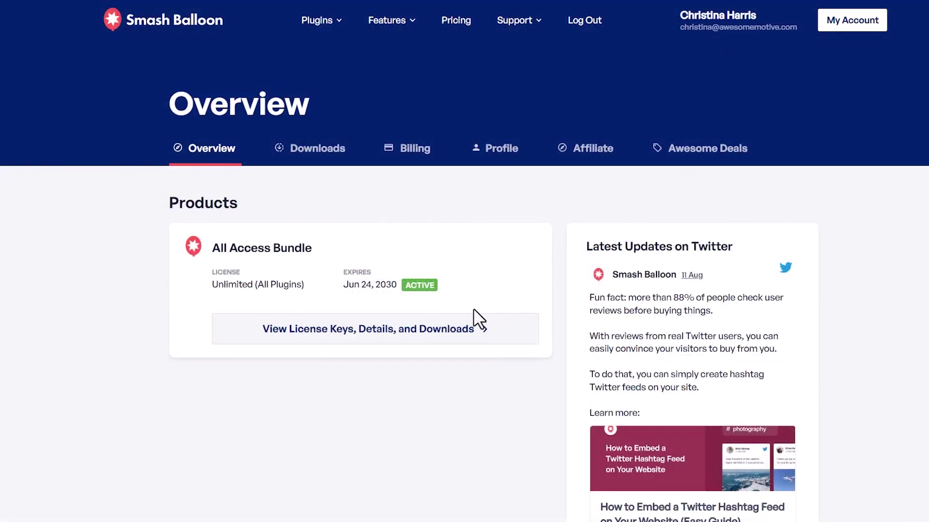
pyautogui.click(295, 136)
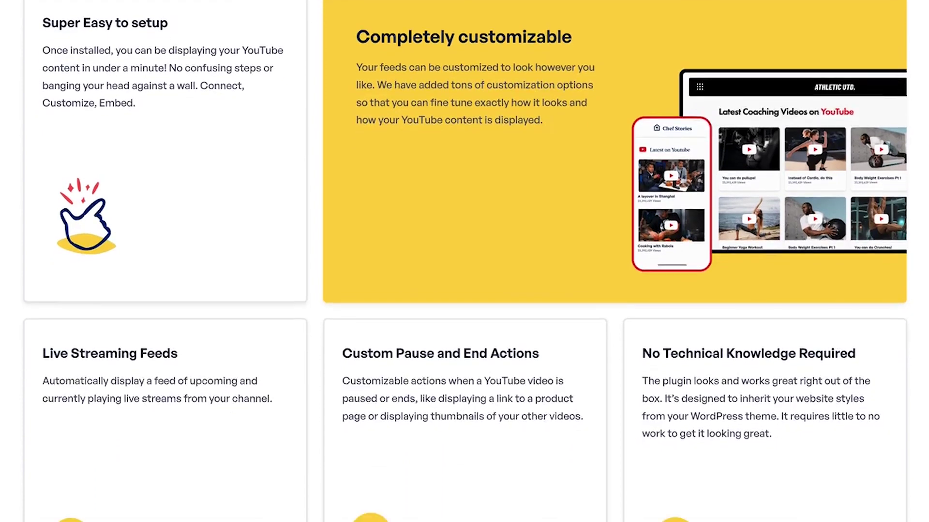
pyautogui.scroll(-3, 464, 261)
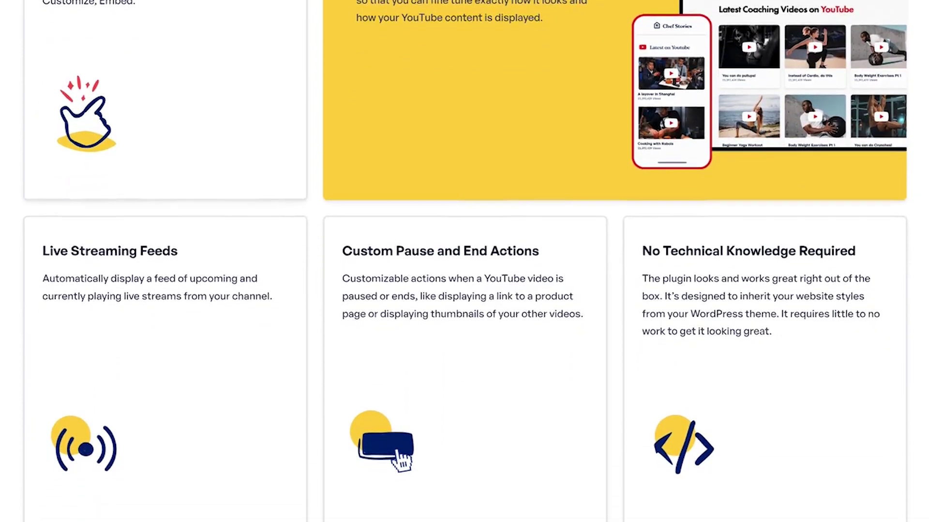
pyautogui.scroll(-4, 464, 261)
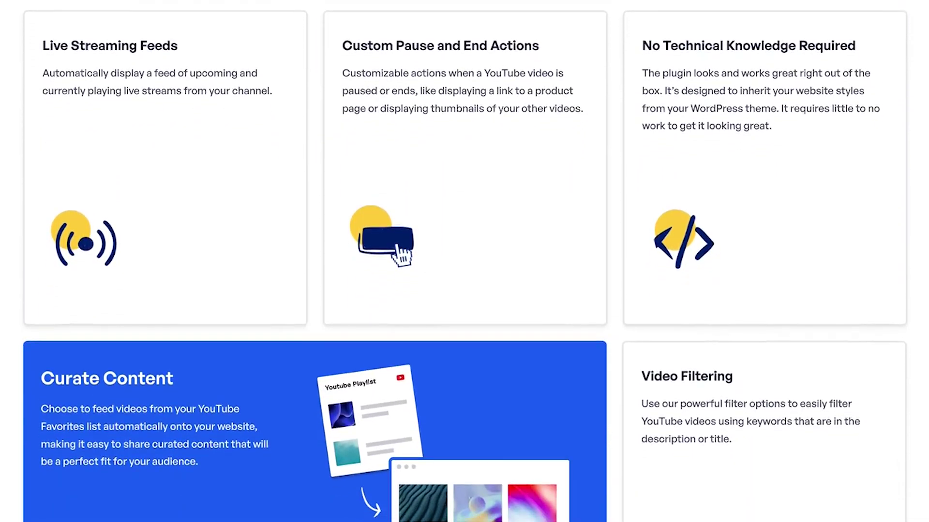
pyautogui.scroll(-4, 464, 262)
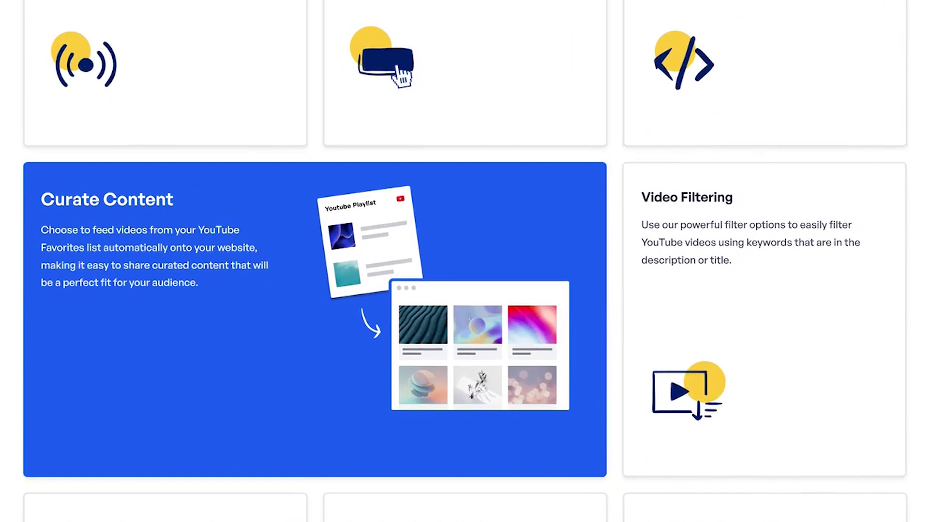
pyautogui.scroll(-4, 464, 261)
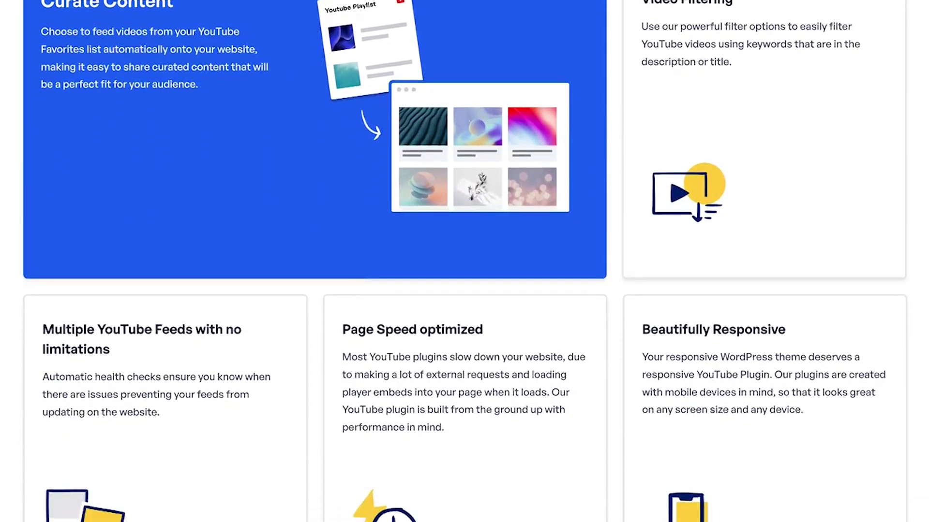
pyautogui.scroll(-4, 464, 261)
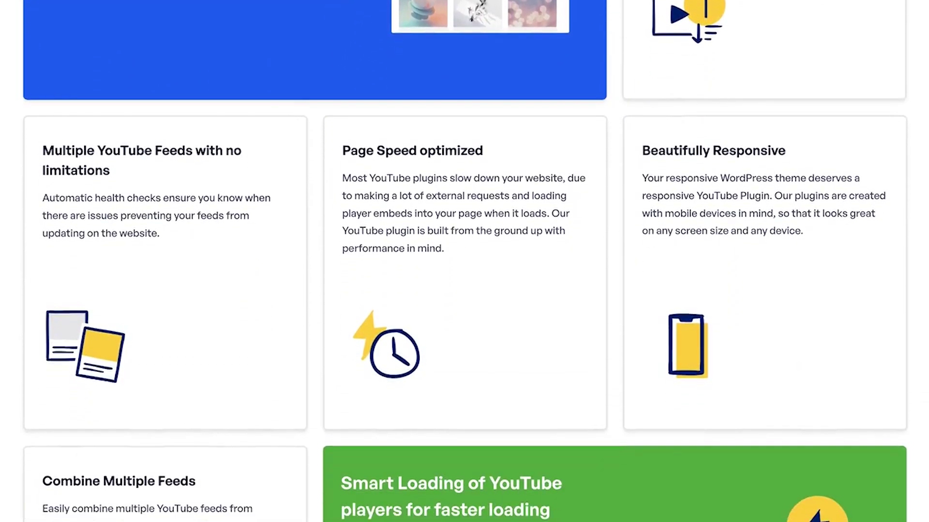
pyautogui.scroll(-4, 464, 261)
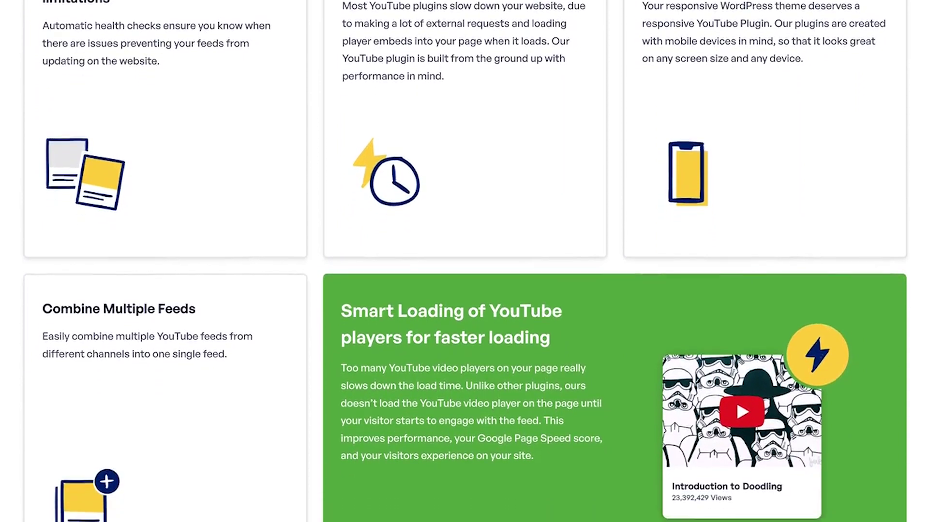
pyautogui.scroll(-4, 465, 262)
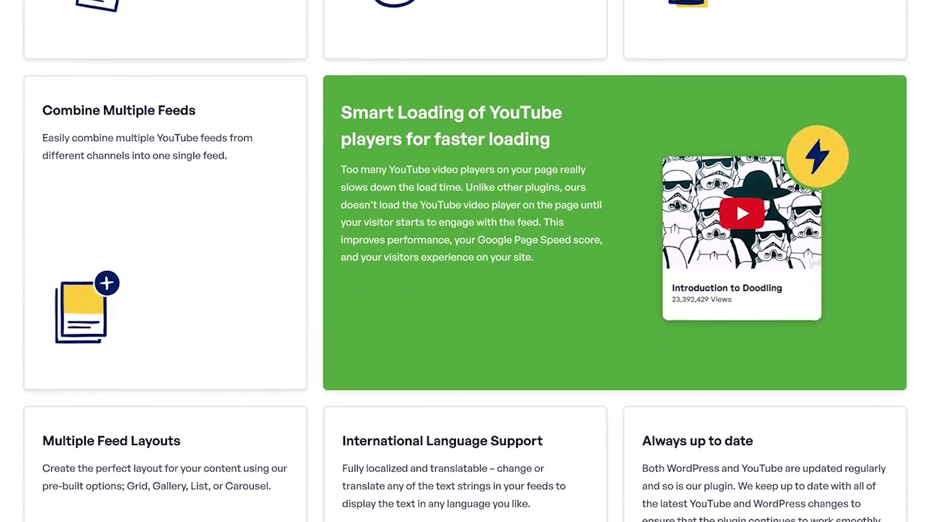
pyautogui.scroll(-5, 465, 261)
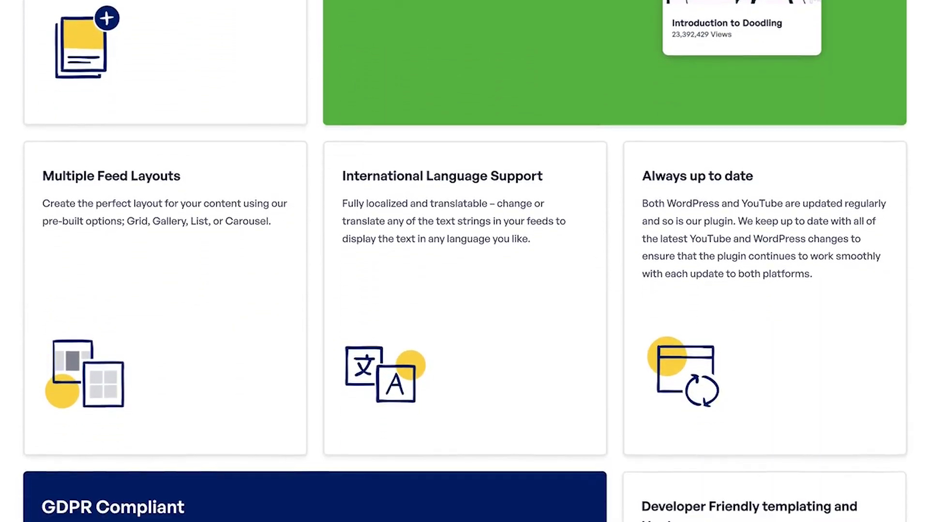
pyautogui.scroll(-5, 465, 261)
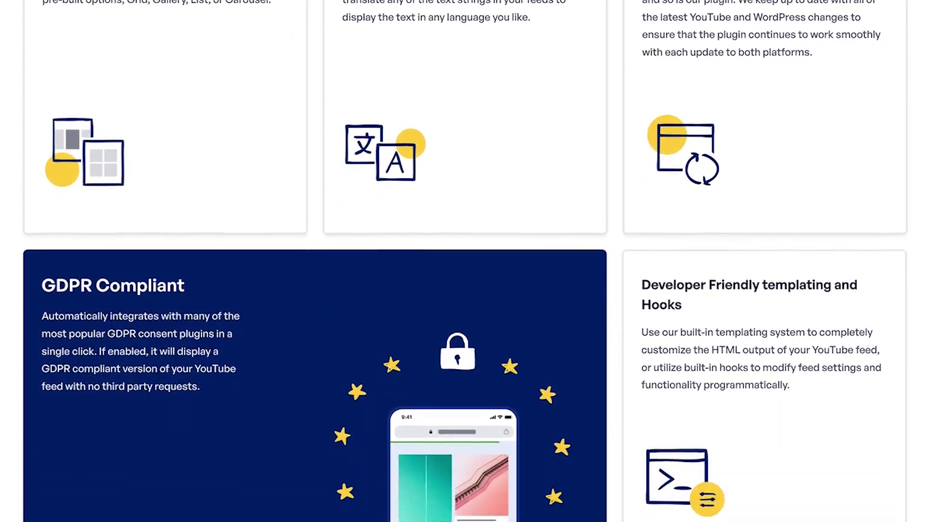
pyautogui.scroll(-4, 465, 261)
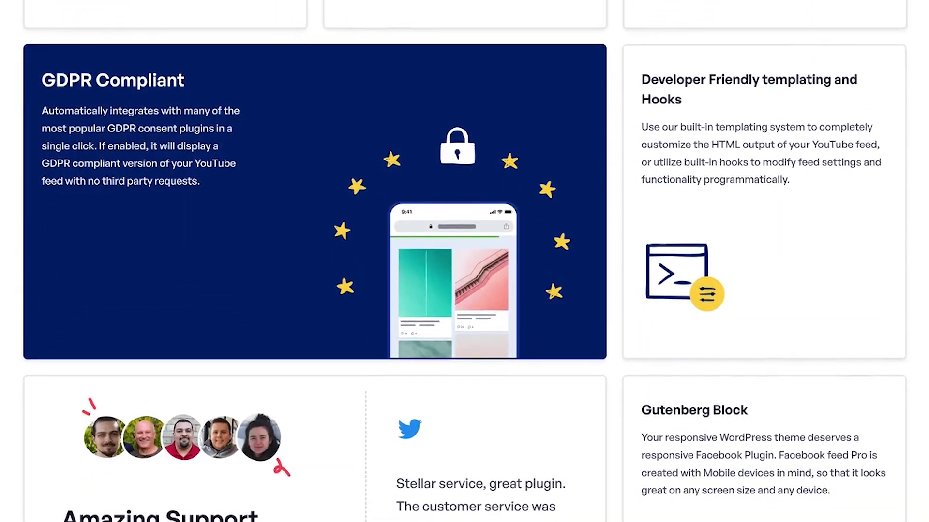
pyautogui.scroll(-2, 465, 261)
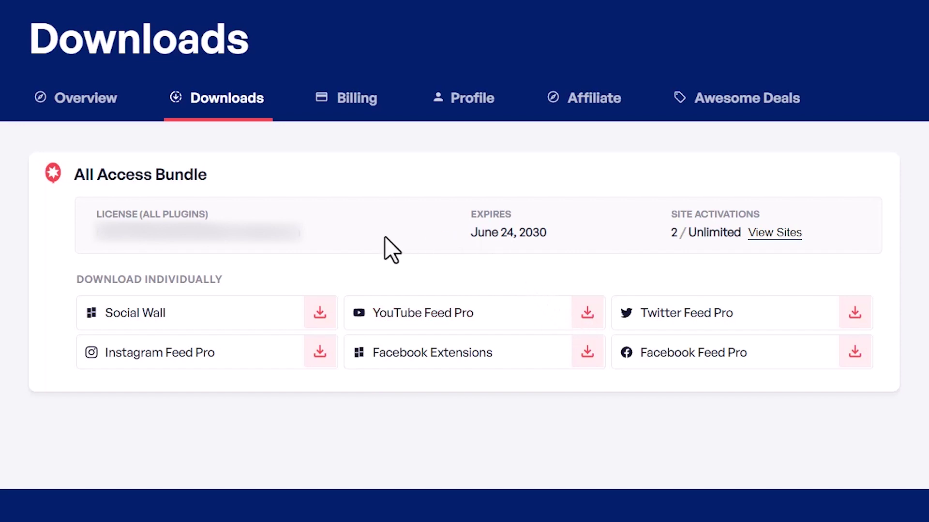
pyautogui.moveTo(315, 238); pyautogui.dragTo(97, 238)
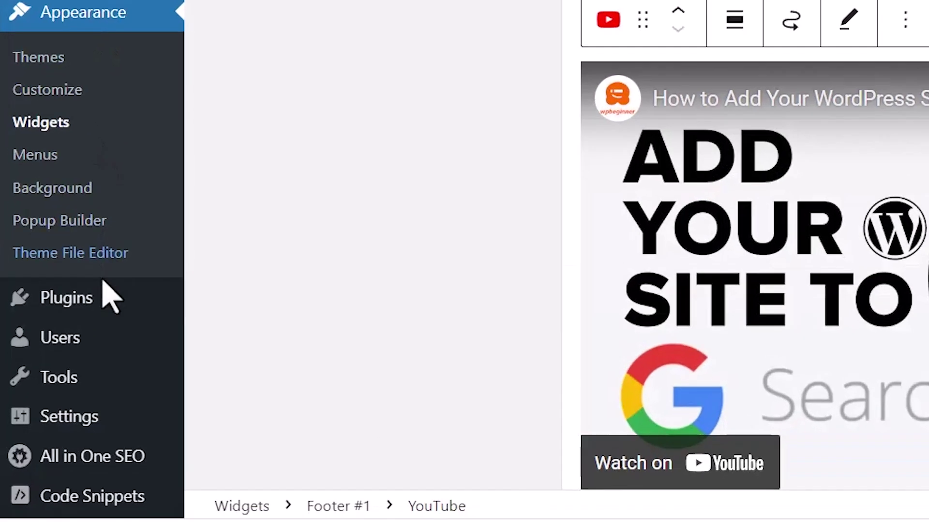
# Upload the YouTube Feed Pro zip via Upload Plugin, install it, and activate it
pyautogui.moveTo(104, 302)
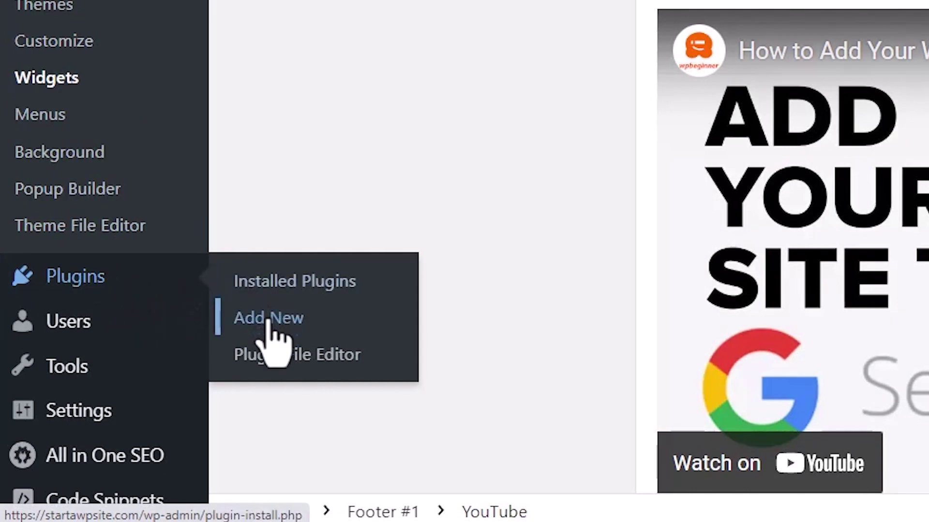
pyautogui.click(269, 319)
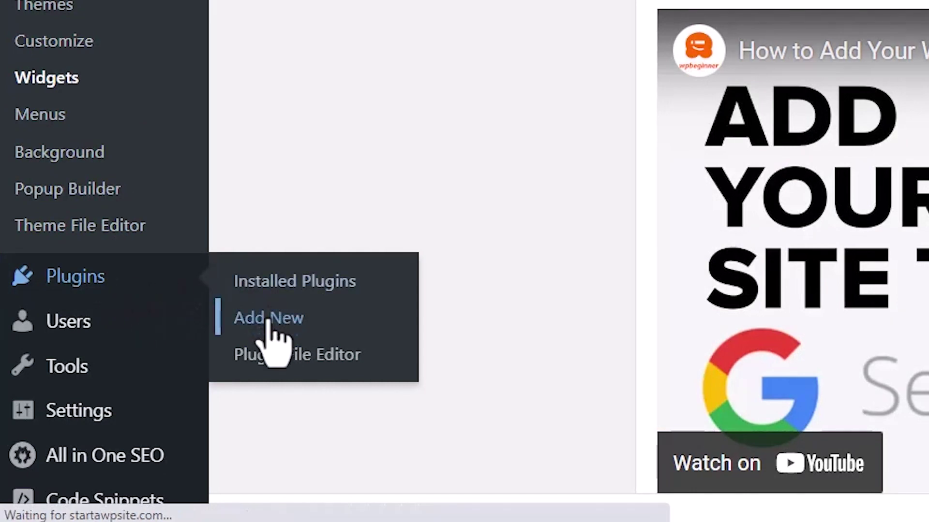
pyautogui.scroll(9, 280, 335)
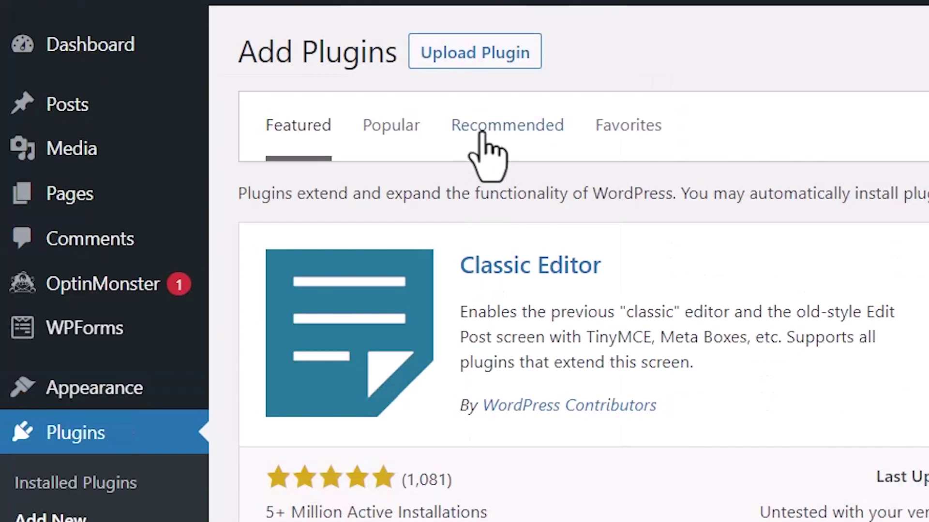
pyautogui.click(473, 48)
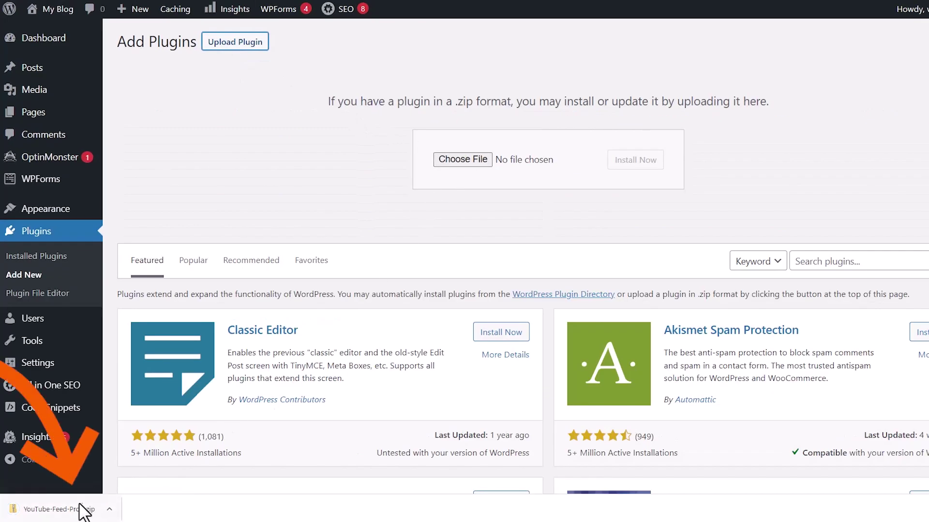
pyautogui.moveTo(79, 511)
pyautogui.mouseDown()
pyautogui.moveTo(197, 436)
pyautogui.moveTo(393, 263)
pyautogui.moveTo(463, 161)
pyautogui.mouseUp()
pyautogui.click(631, 166)
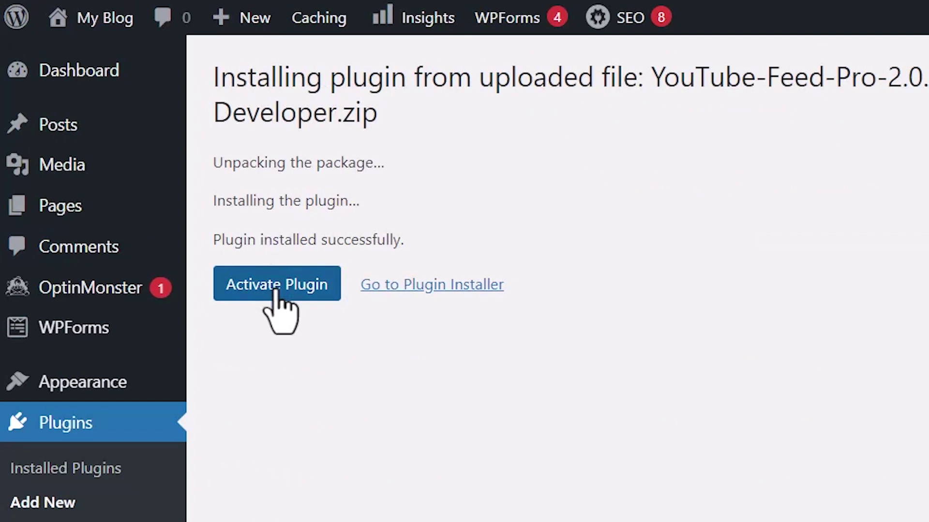
pyautogui.click(275, 290)
pyautogui.scroll(-8, 128, 421)
pyautogui.moveTo(99, 419)
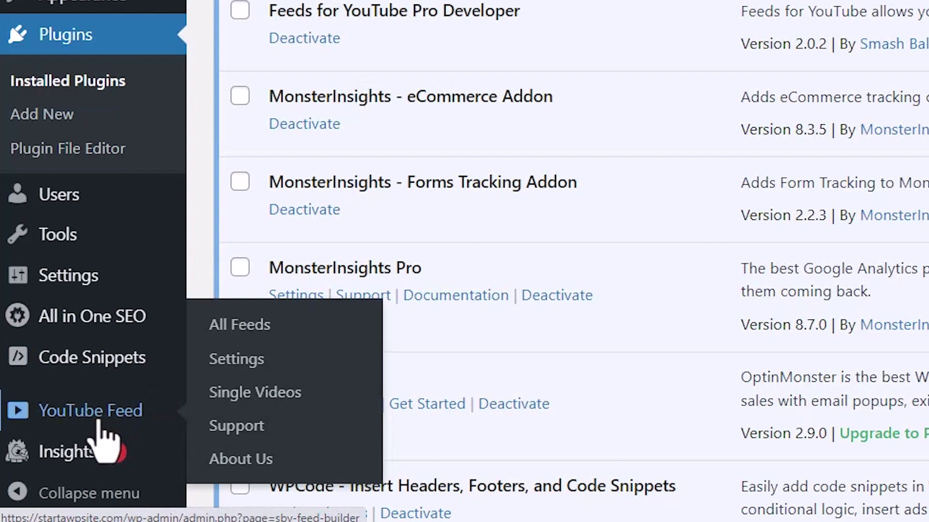
# In YouTube Feed settings, deactivate the licence, paste the key back in and activate it
pyautogui.click(245, 362)
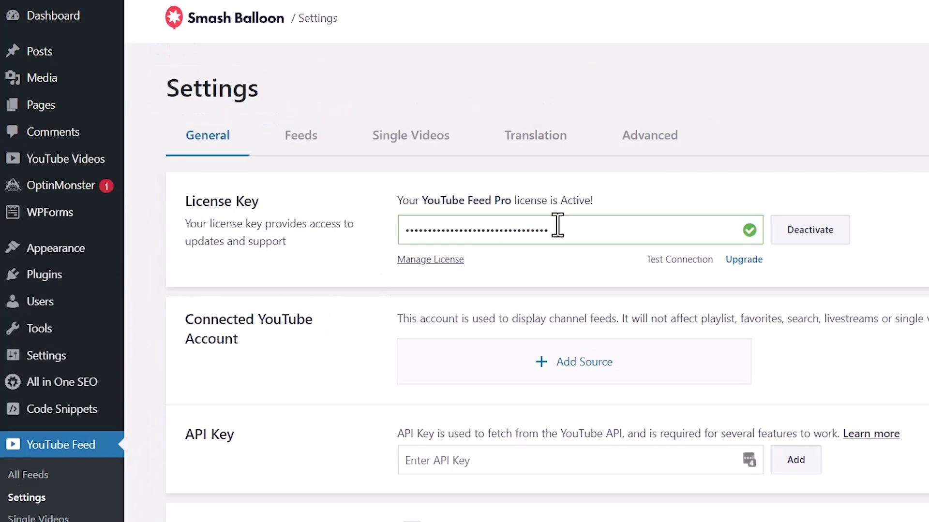
pyautogui.moveTo(557, 225); pyautogui.dragTo(394, 219)
pyautogui.click(357, 222)
pyautogui.click(795, 239)
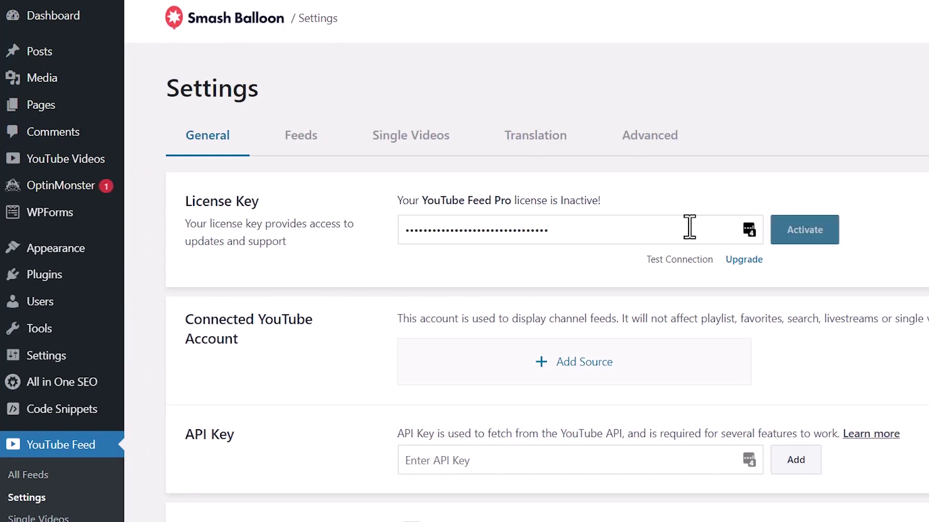
pyautogui.moveTo(642, 233); pyautogui.dragTo(377, 232)
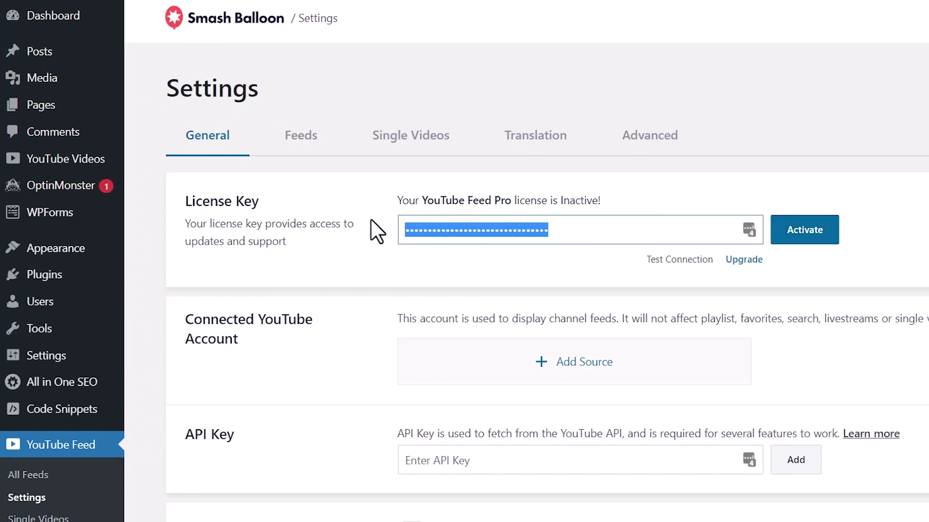
pyautogui.hotkey('ctrl', 'v')
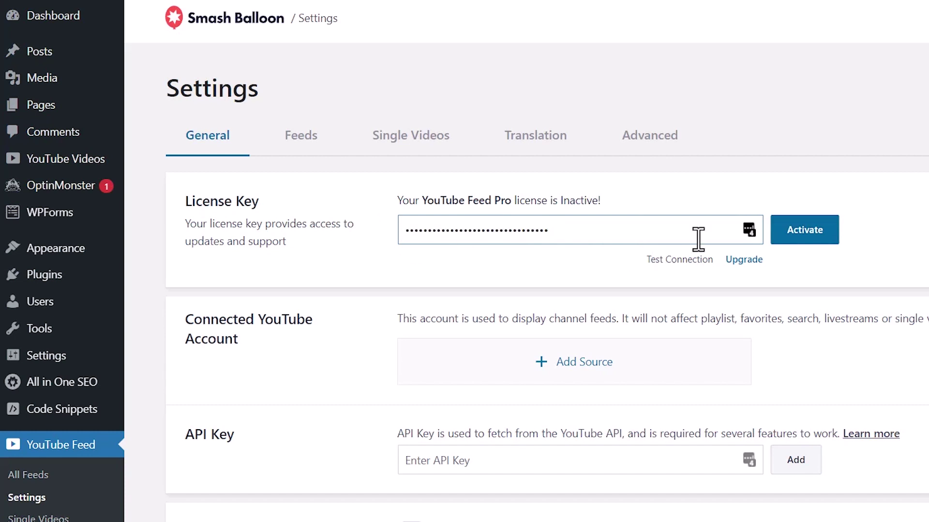
pyautogui.click(796, 237)
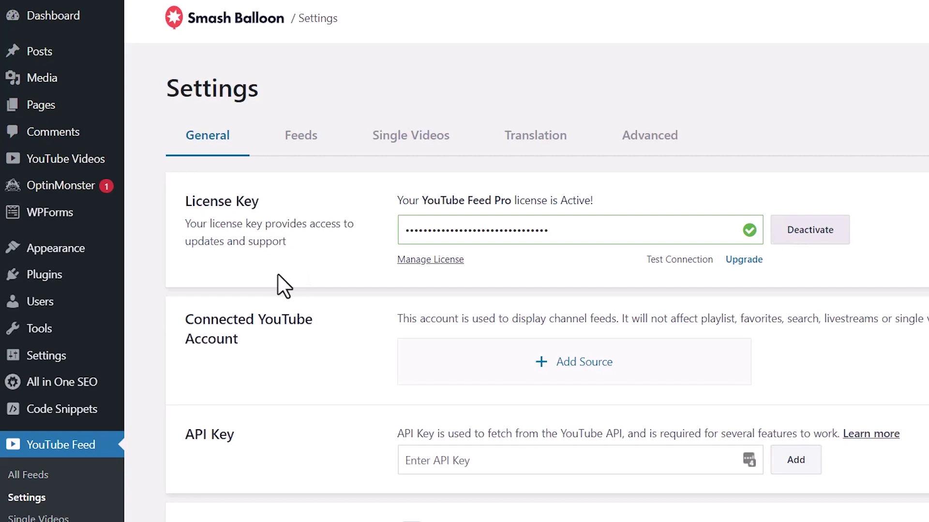
# Add a YouTube account as a source and allow the plugin access
pyautogui.scroll(-3, 284, 286)
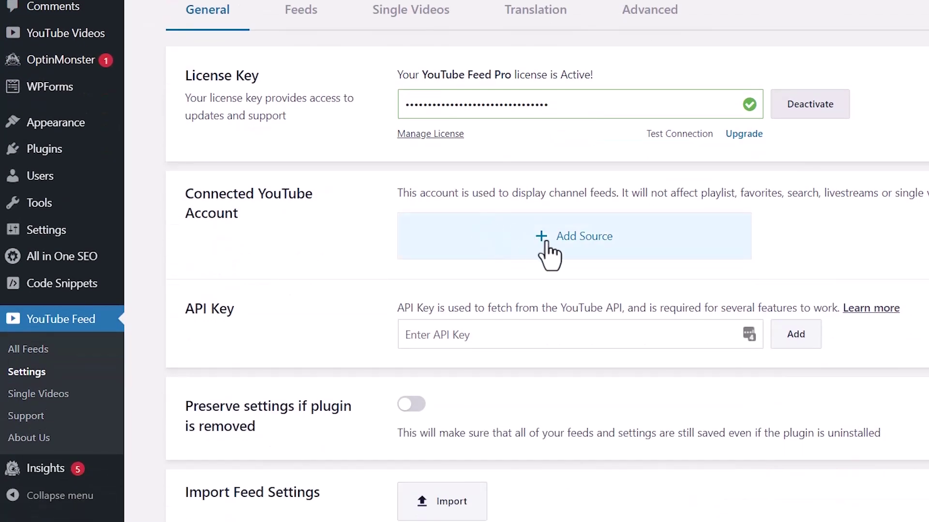
pyautogui.click(546, 245)
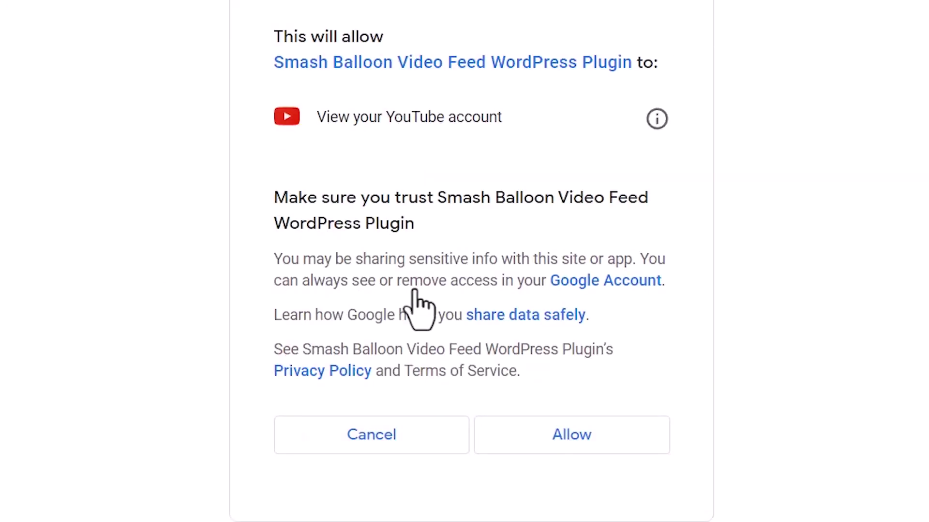
pyautogui.click(576, 441)
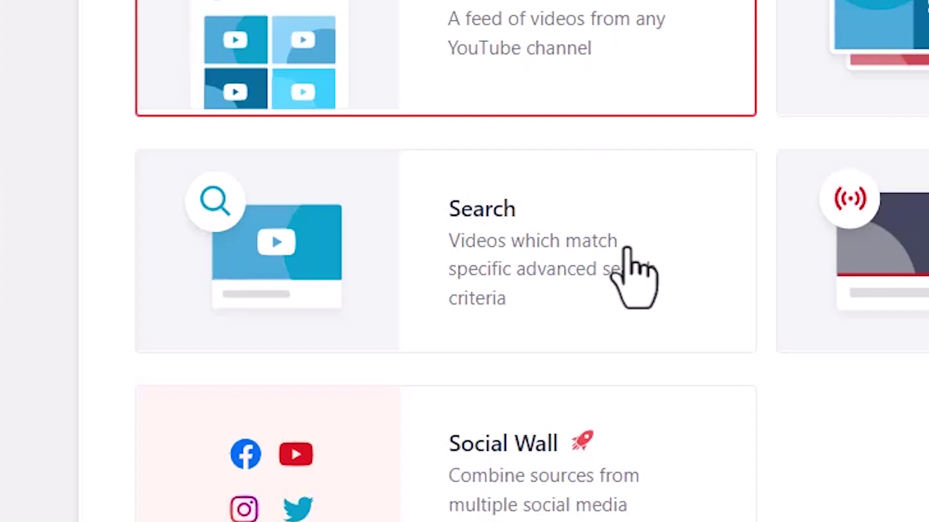
# Pick the Channel feed type instead of Search and continue to the source step
pyautogui.click(627, 248)
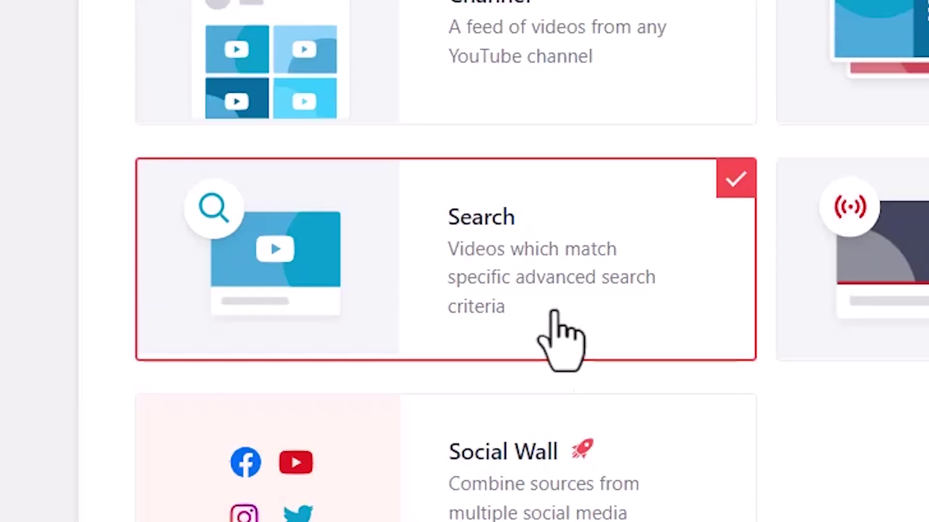
pyautogui.click(578, 269)
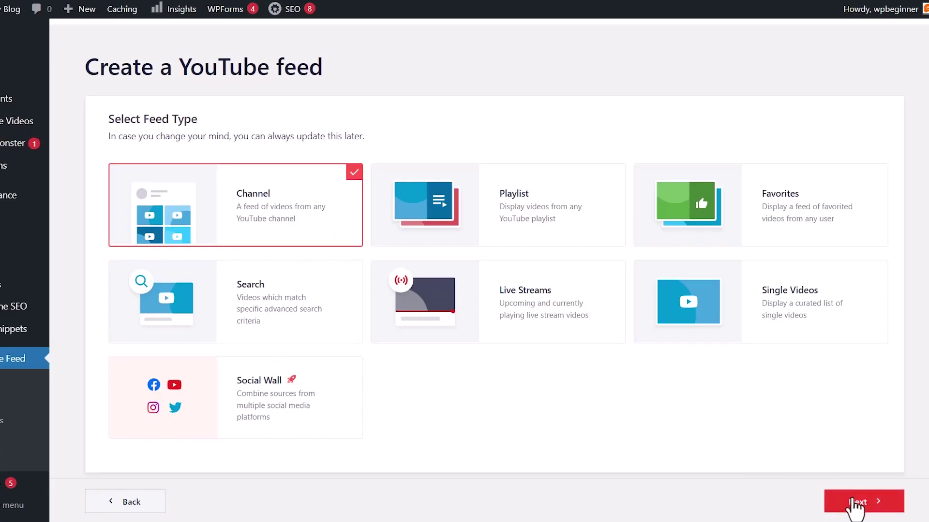
pyautogui.click(858, 503)
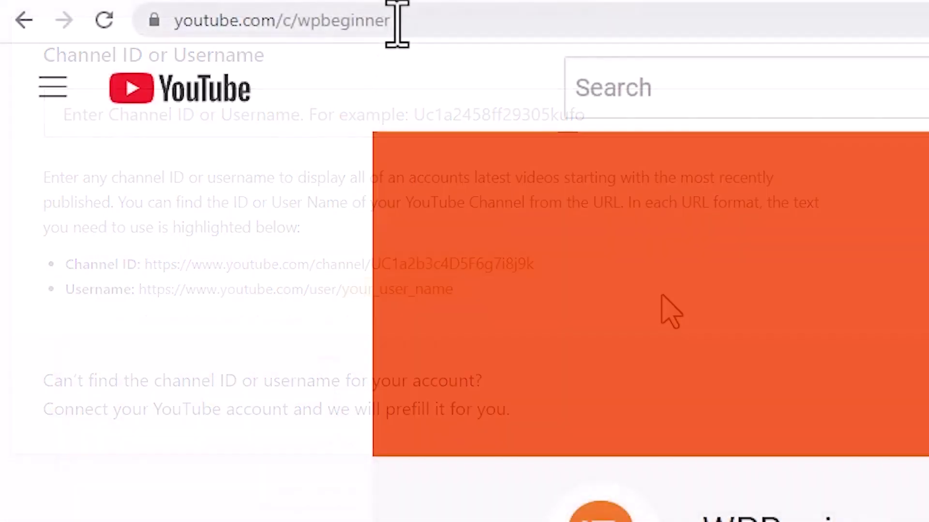
# Paste the channel name from the YouTube address as the Channel ID or Username and connect
pyautogui.moveTo(394, 22); pyautogui.dragTo(304, 21)
pyautogui.hotkey('ctrl', 'c')
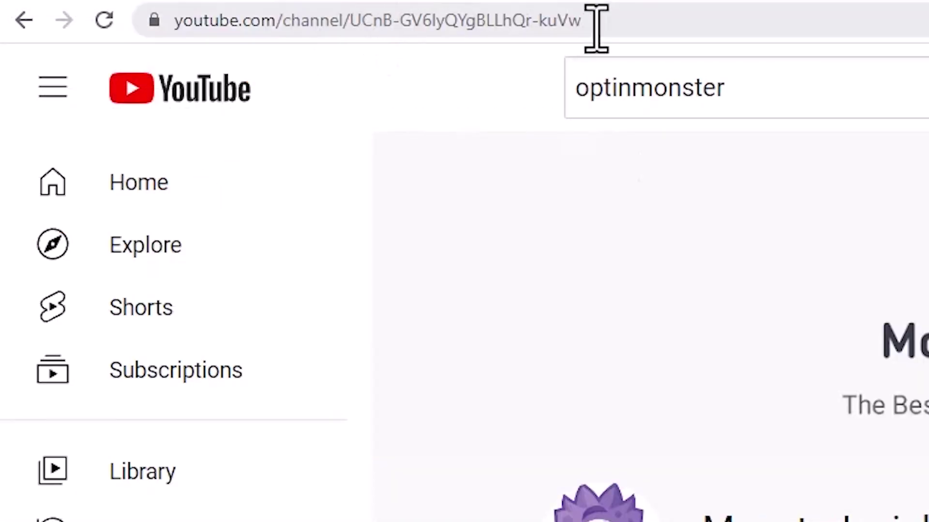
pyautogui.moveTo(595, 24)
pyautogui.mouseDown()
pyautogui.moveTo(400, 36)
pyautogui.moveTo(359, 28)
pyautogui.mouseUp()
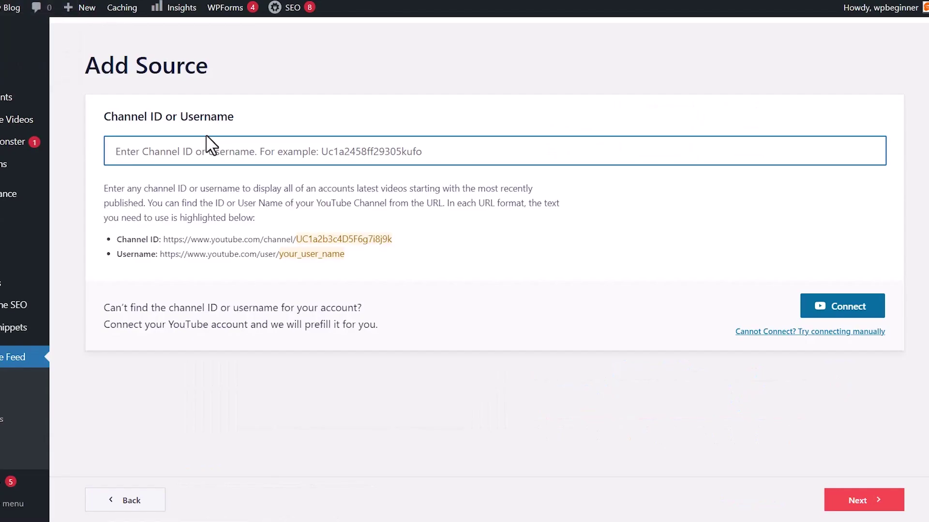
pyautogui.hotkey('ctrl', 'v')
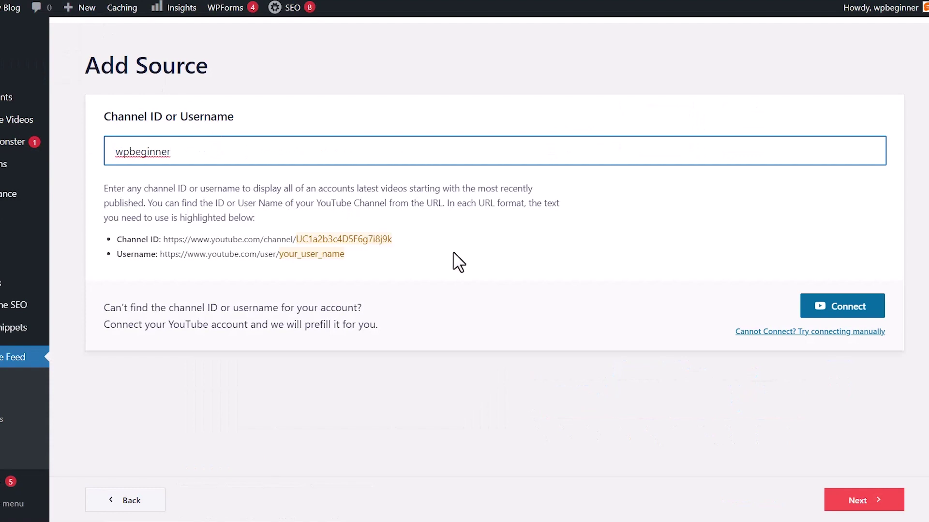
pyautogui.click(822, 314)
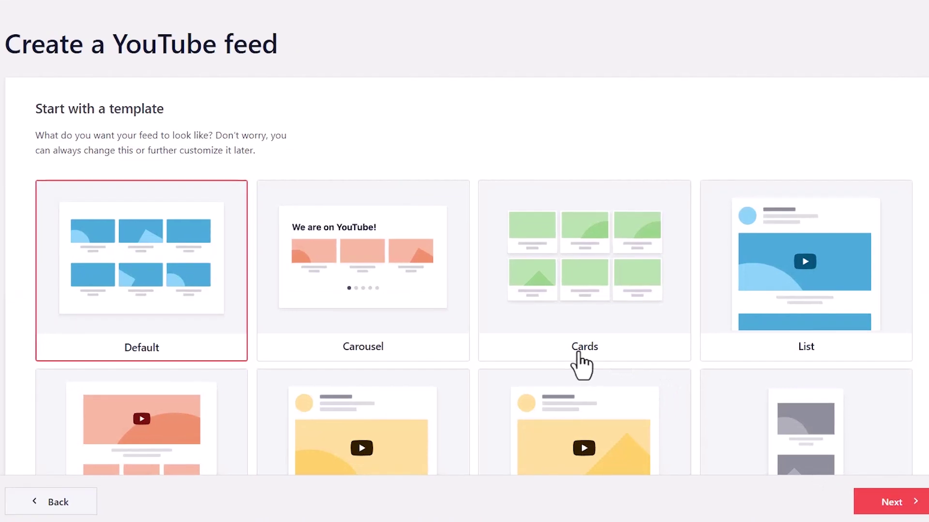
# Pick the Gallery template for the new YouTube feed and continue to its customizer
pyautogui.scroll(-3, 526, 357)
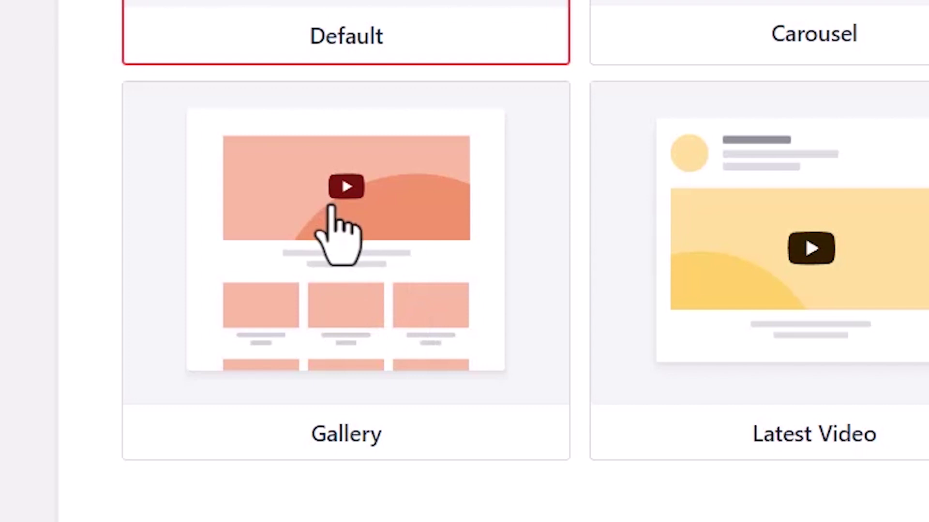
pyautogui.click(332, 207)
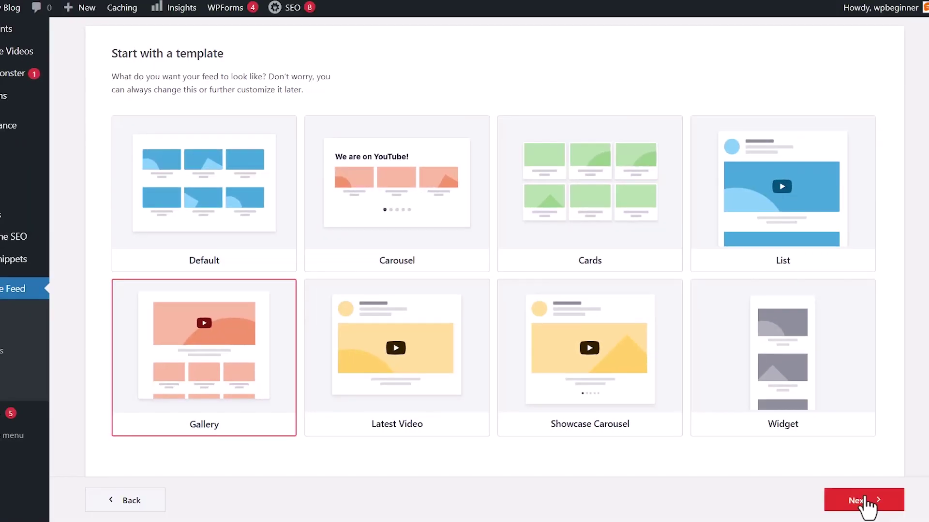
pyautogui.click(864, 501)
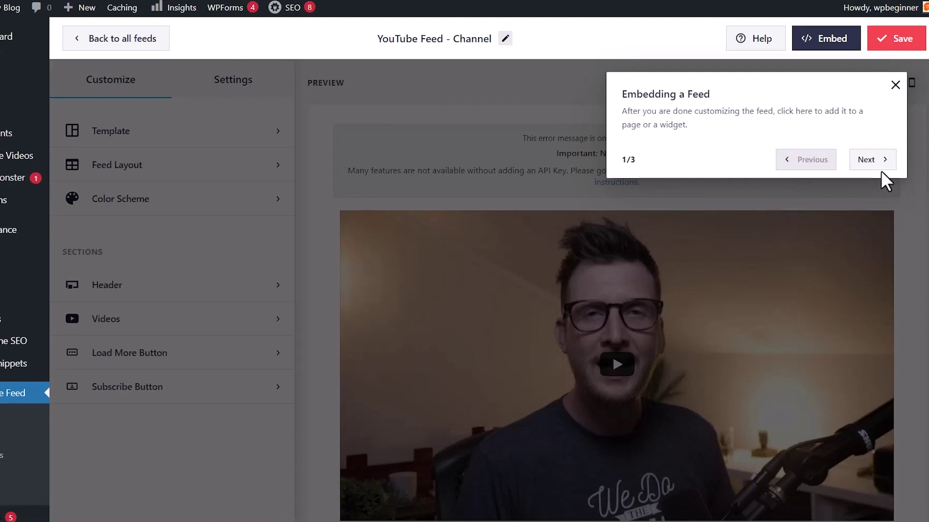
# Step through and finish the feed editor's introductory tour
pyautogui.click(868, 161)
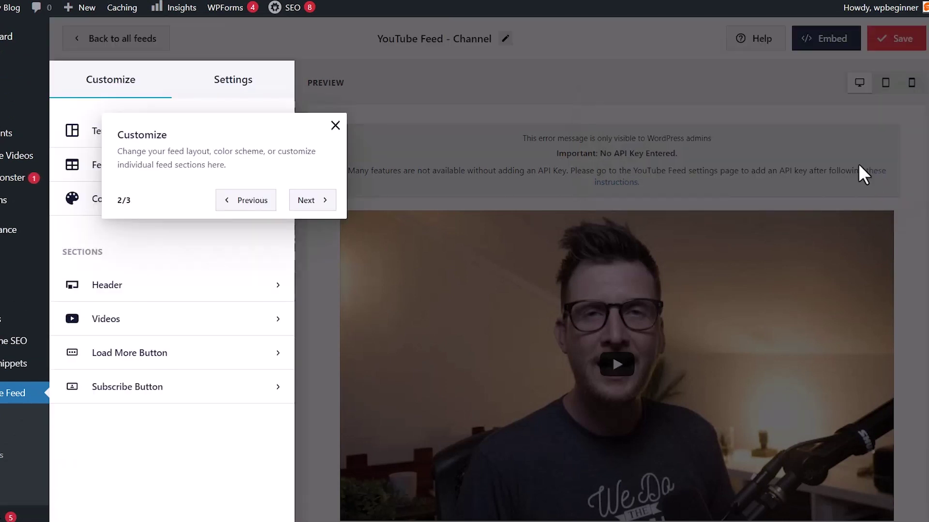
pyautogui.click(315, 202)
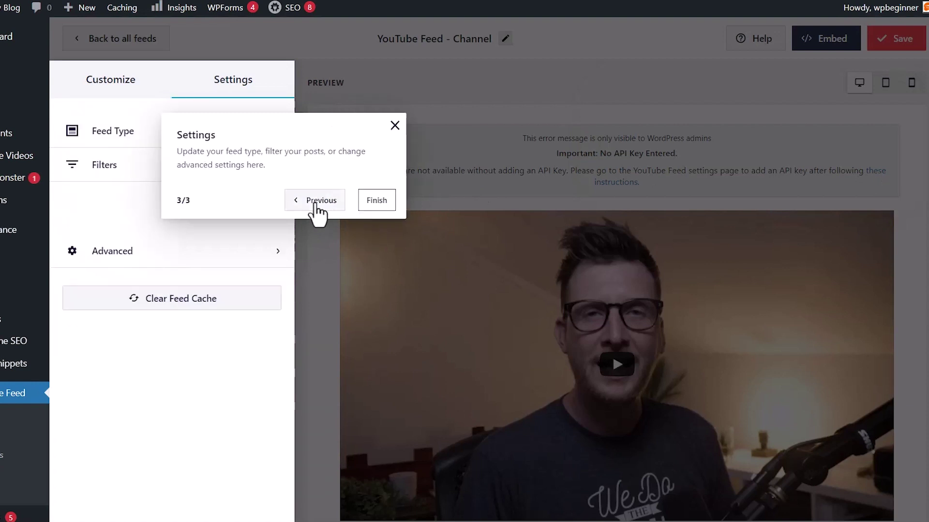
pyautogui.click(379, 202)
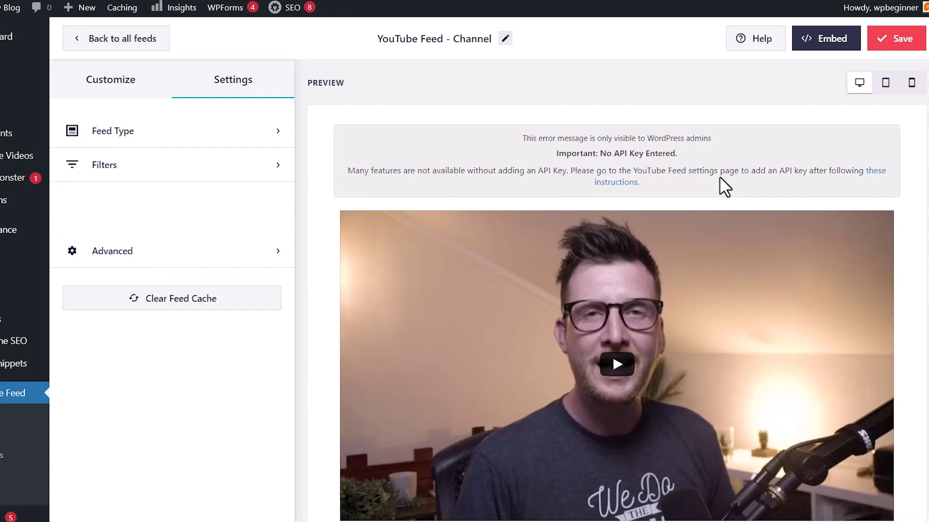
# Save the 'YouTube Feed - Channel' feed with its gallery preview
pyautogui.scroll(-5, 719, 176)
pyautogui.click(908, 42)
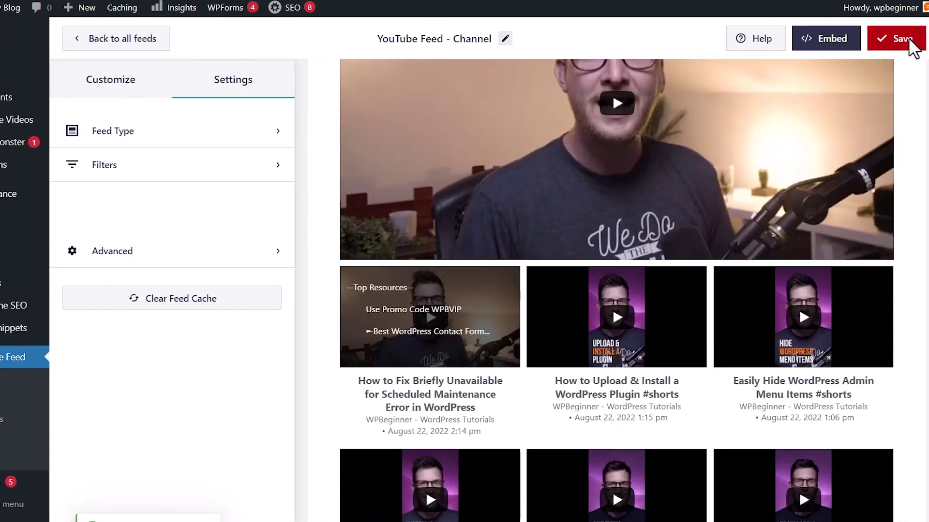
pyautogui.scroll(-3, 914, 162)
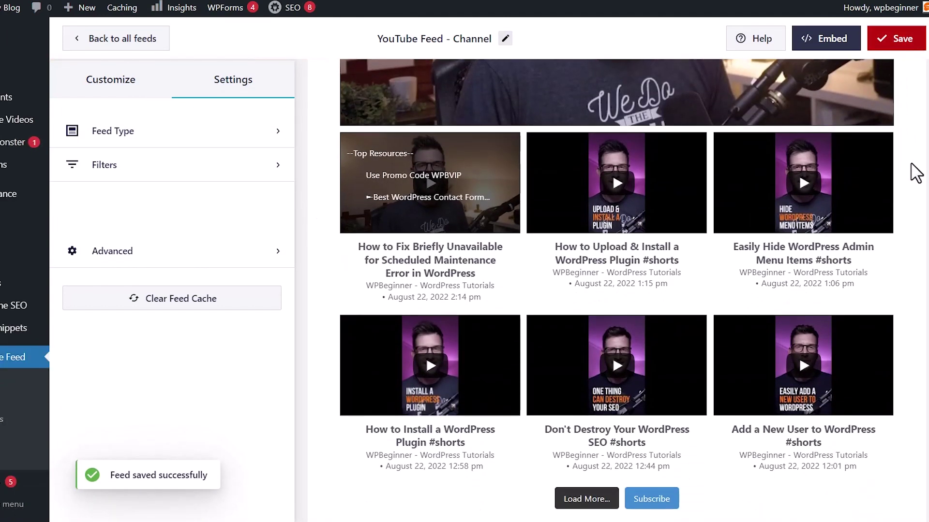
pyautogui.scroll(6, 916, 173)
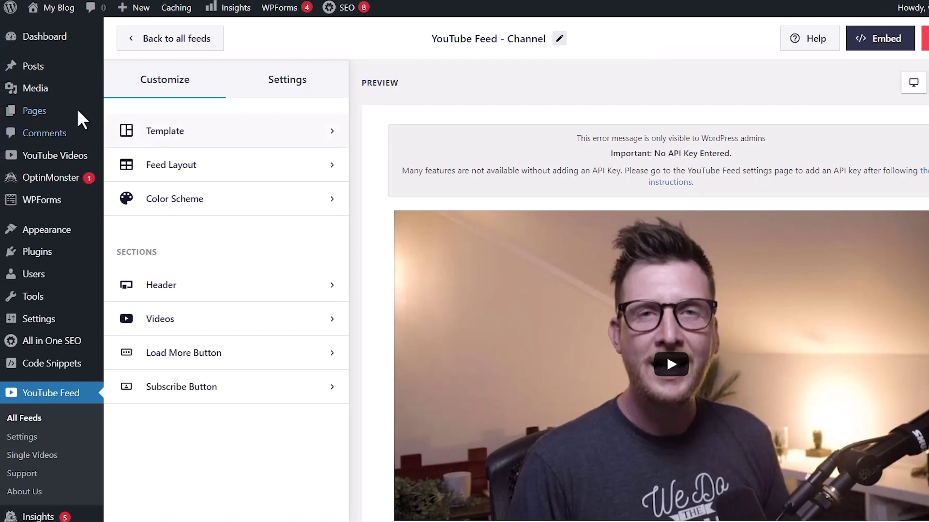
# Create a new page titled 'Videos'
pyautogui.moveTo(45, 109)
pyautogui.click(135, 129)
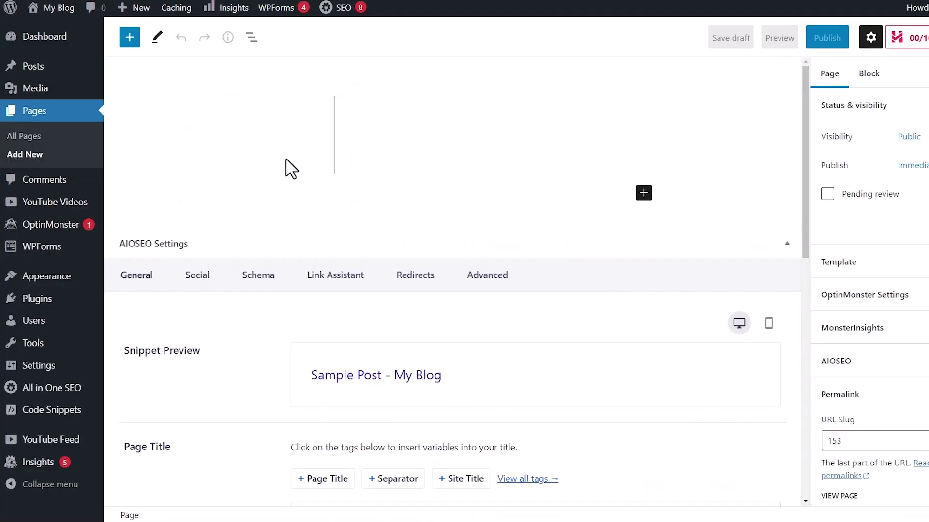
pyautogui.write('Vidoes')
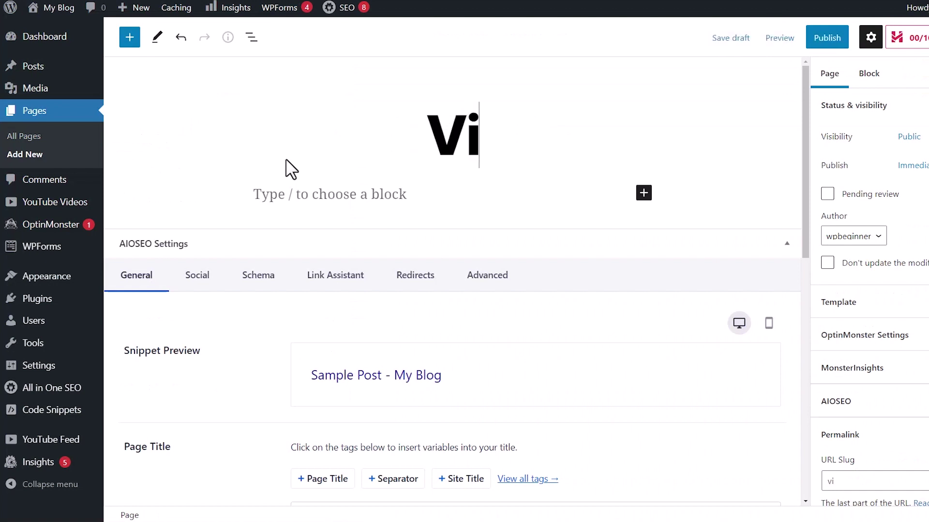
pyautogui.press('BackSpace')
pyautogui.press('BackSpace')
pyautogui.press('BackSpace')
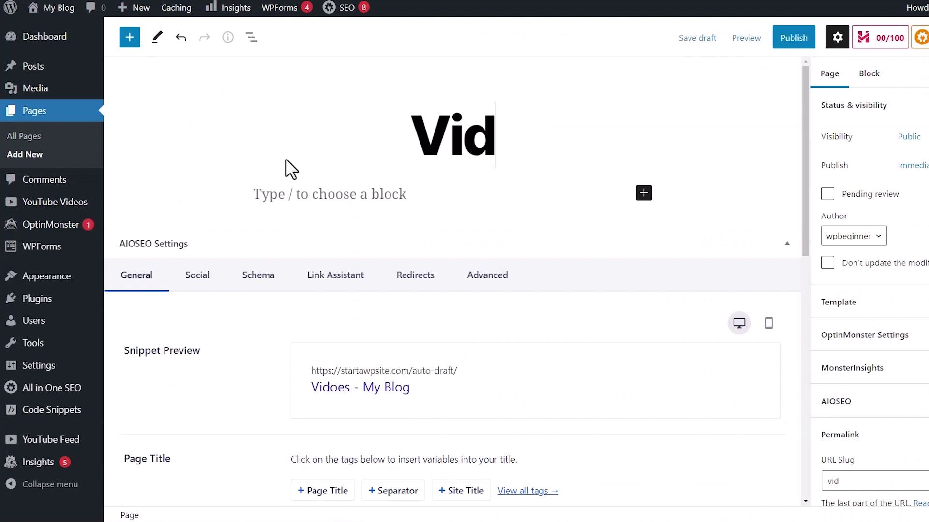
pyautogui.write('eos')
# Search the block inserter for 'yout' below the Videos title
pyautogui.click(317, 196)
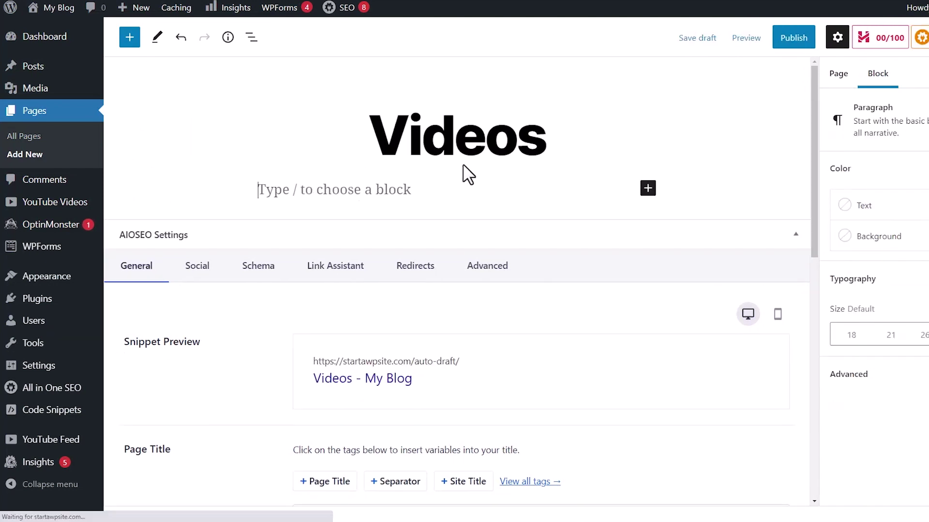
pyautogui.click(396, 84)
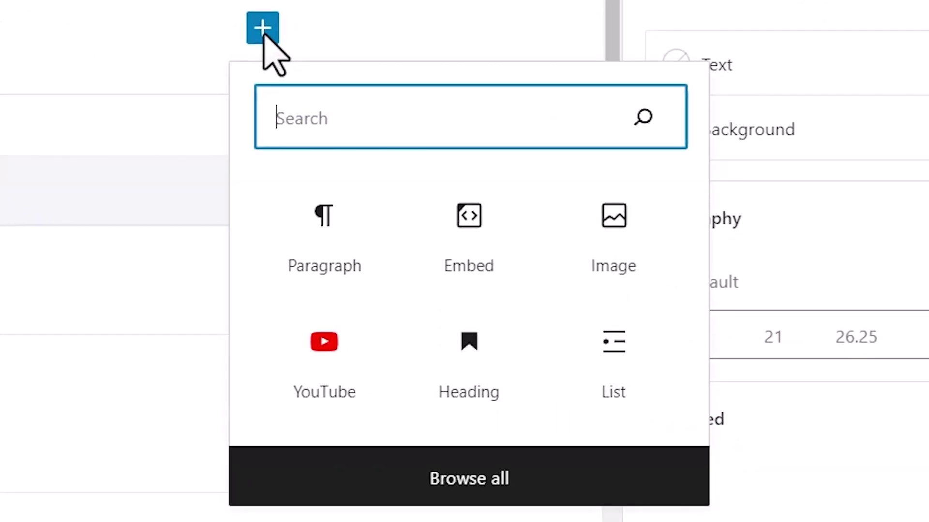
pyautogui.write('yout')
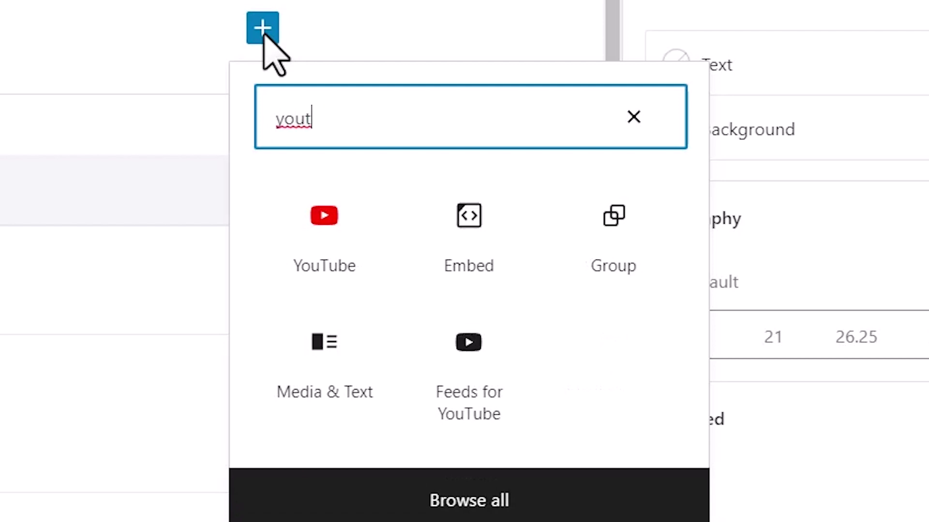
# Insert the Feeds for YouTube block and publish the Videos page
pyautogui.click(462, 380)
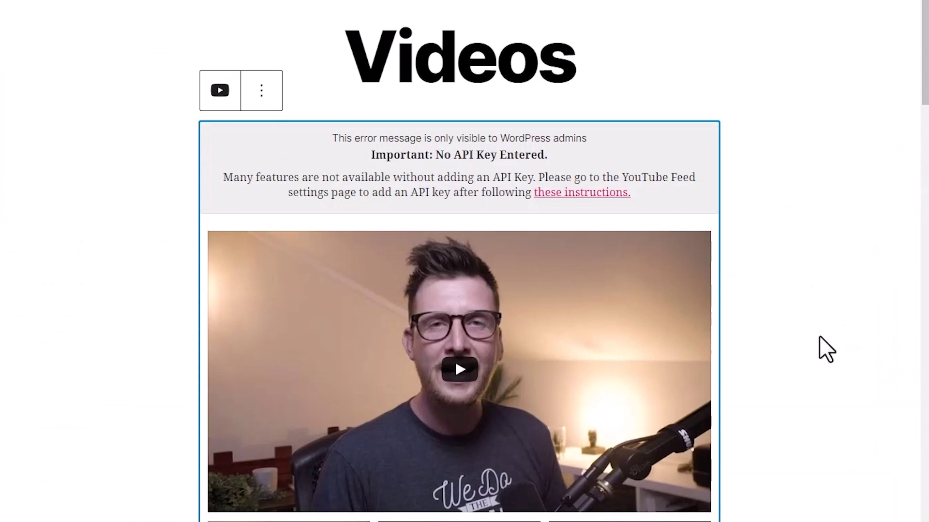
pyautogui.scroll(-3, 819, 348)
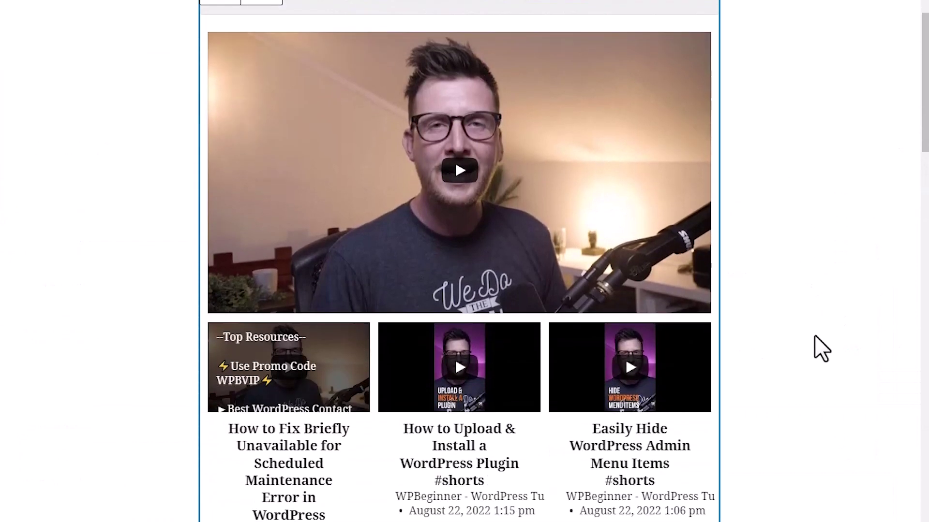
pyautogui.scroll(-5, 815, 336)
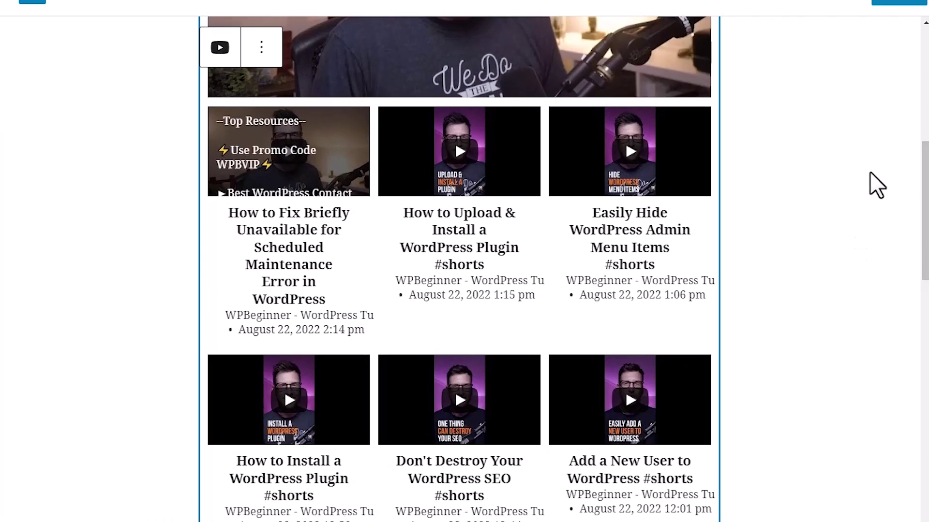
pyautogui.click(900, 27)
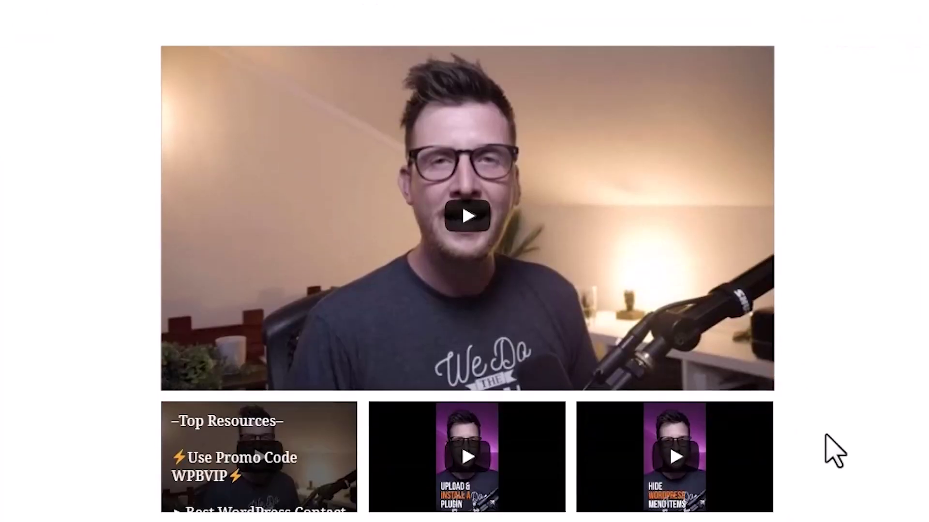
# On the live Videos page, load more videos into the feed grid
pyautogui.scroll(-2, 825, 450)
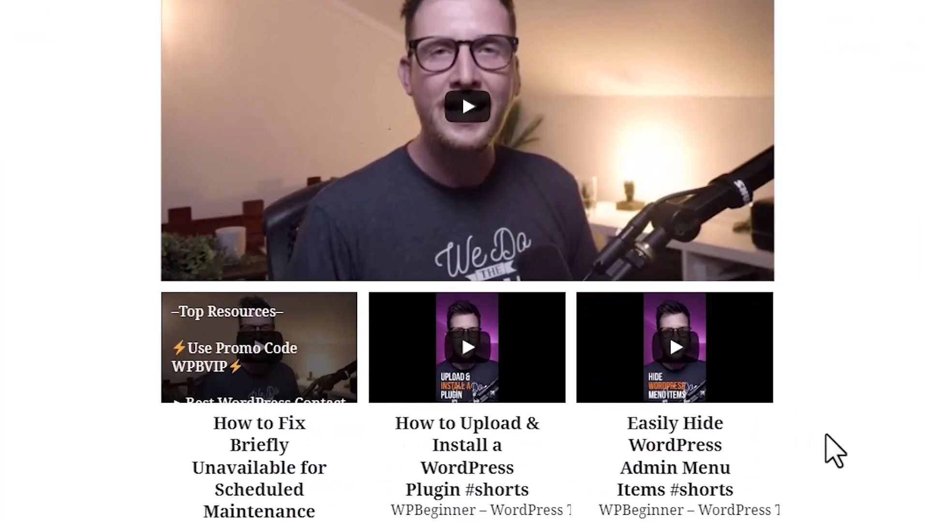
pyautogui.scroll(-5, 825, 450)
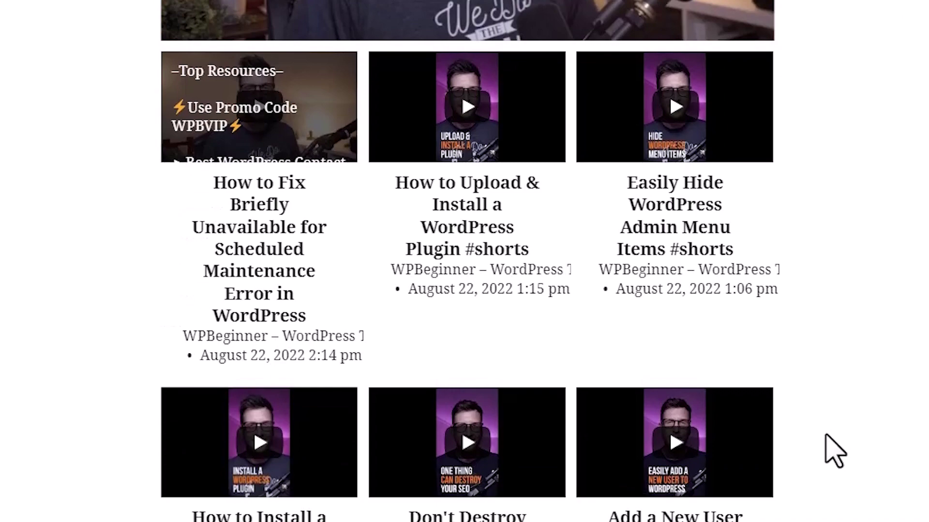
pyautogui.scroll(-2, 826, 436)
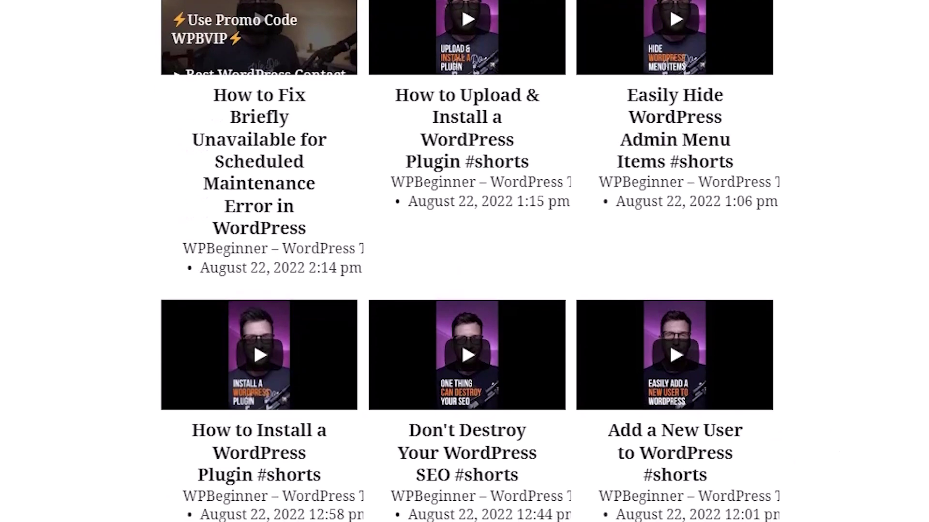
pyautogui.scroll(-17, 464, 261)
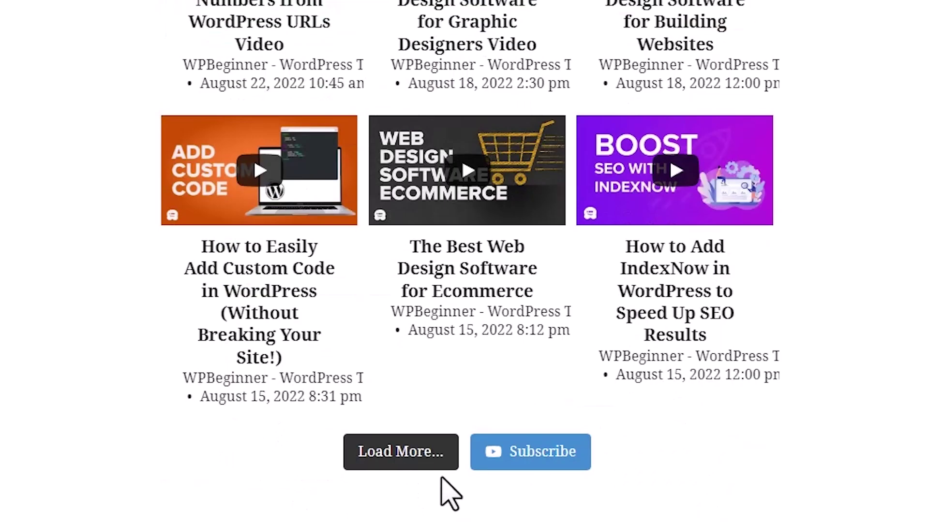
pyautogui.click(425, 465)
pyautogui.scroll(-4, 464, 261)
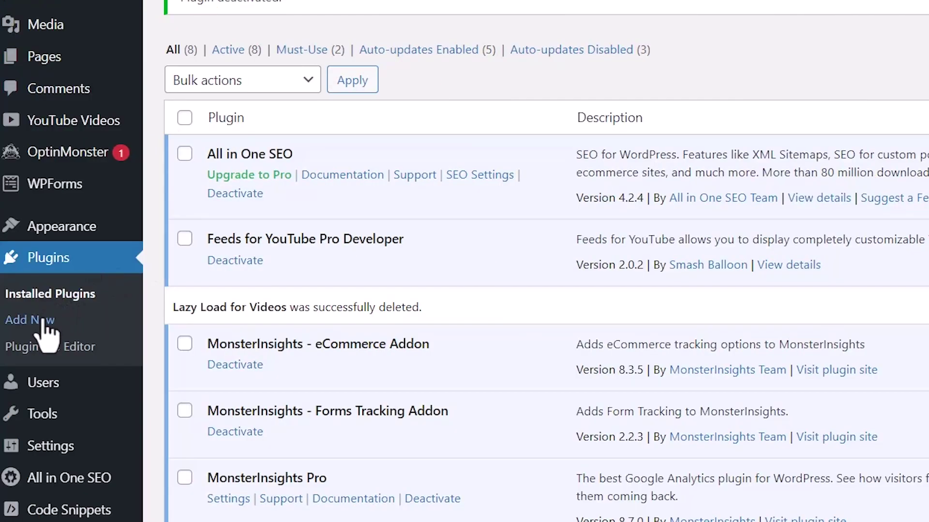
# Search the plugin directory for 'youtube subscribe bar' and install YouTube Subscribe Bar
pyautogui.click(44, 322)
pyautogui.click(599, 62)
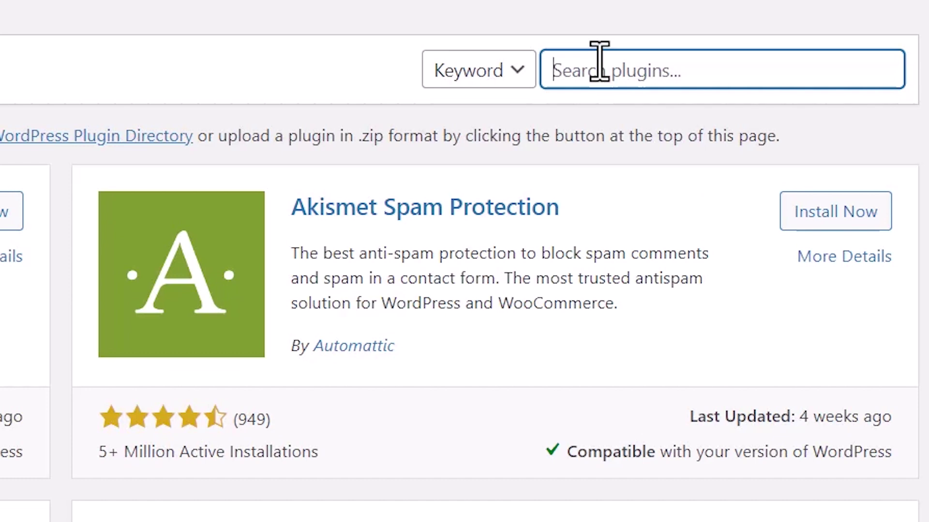
pyautogui.write('youtube subscrib')
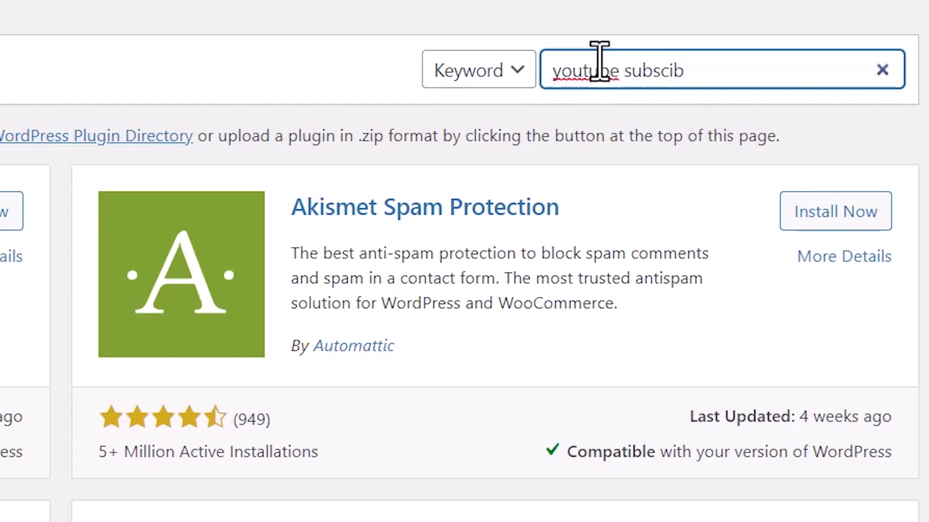
pyautogui.press('BackSpace')
pyautogui.press('BackSpace')
pyautogui.write('ribe b')
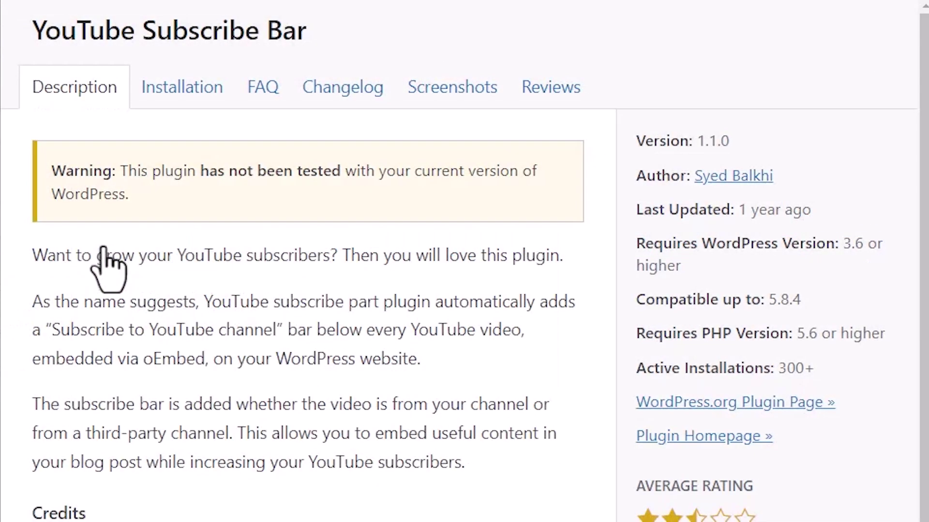
pyautogui.scroll(-10, 445, 395)
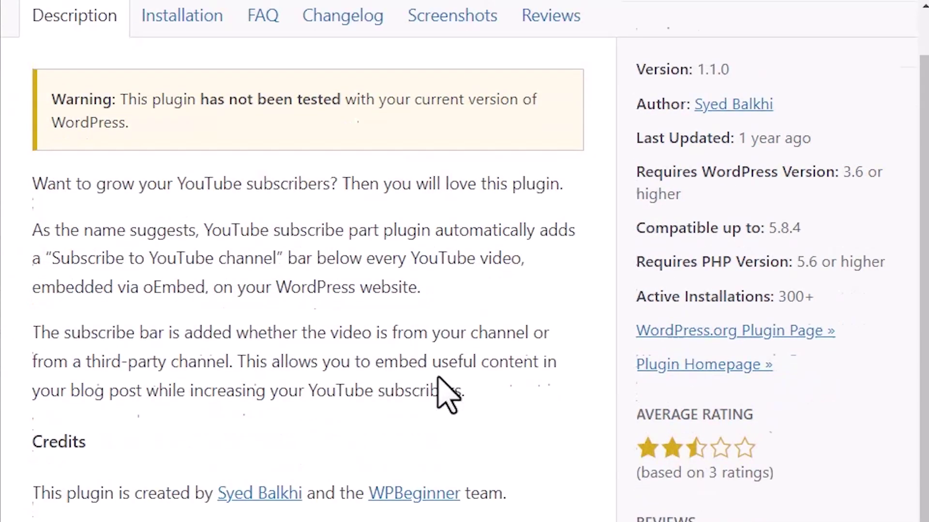
pyautogui.scroll(10, 445, 394)
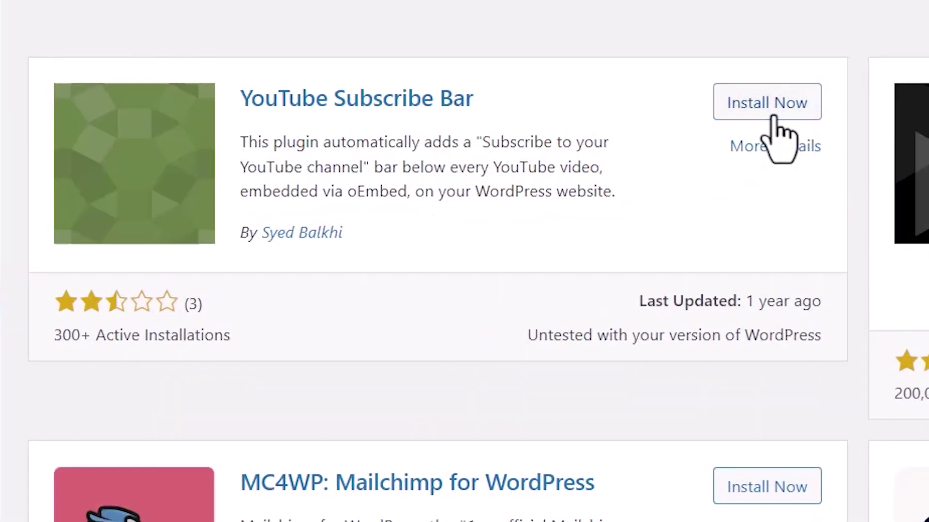
pyautogui.click(773, 116)
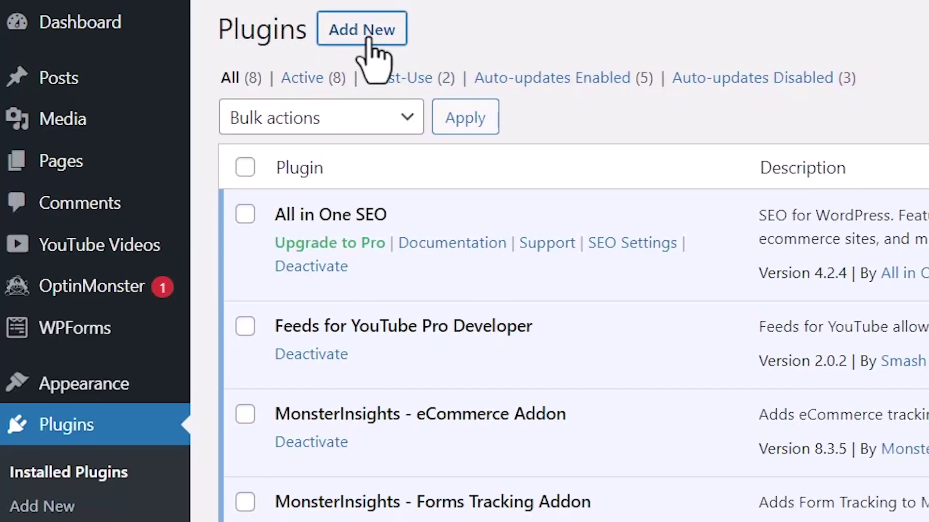
# Search for 'lazy load for videos', then install and activate Lazy Load for Videos
pyautogui.click(366, 46)
pyautogui.click(656, 110)
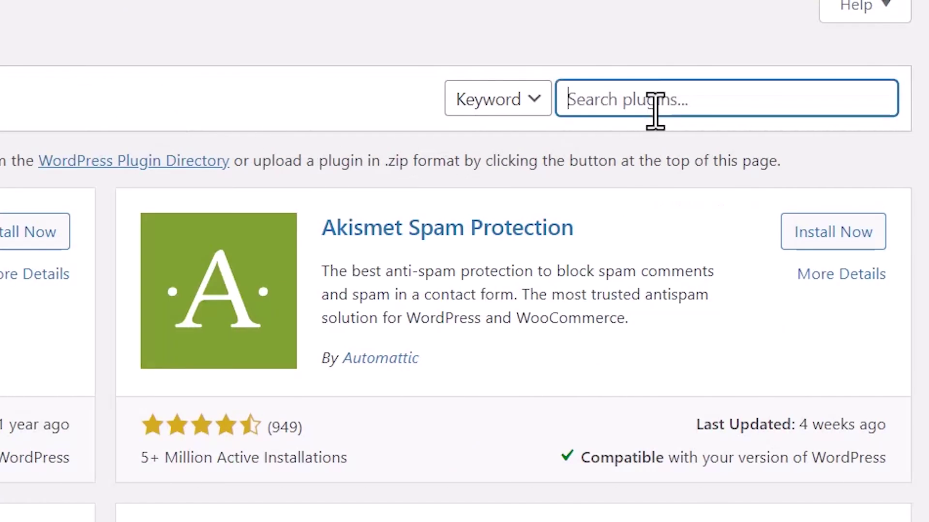
pyautogui.write('laz')
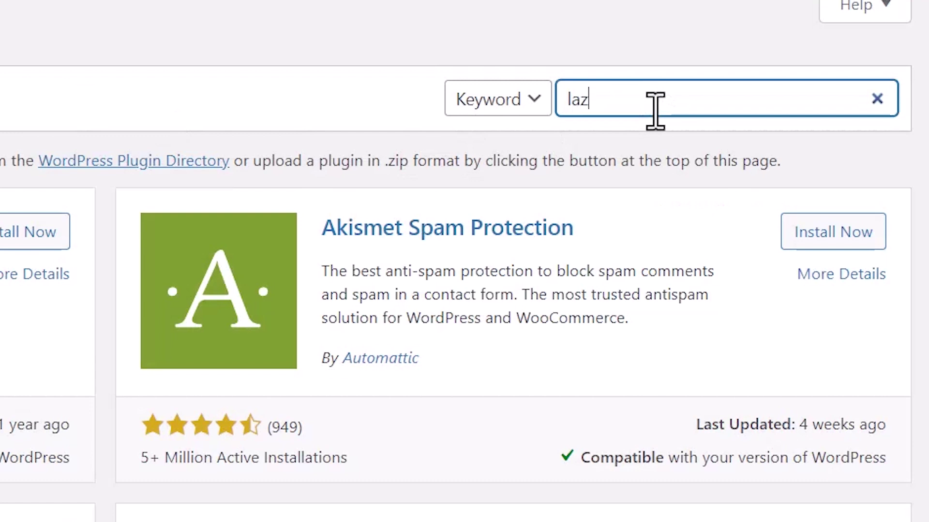
pyautogui.write('y load for')
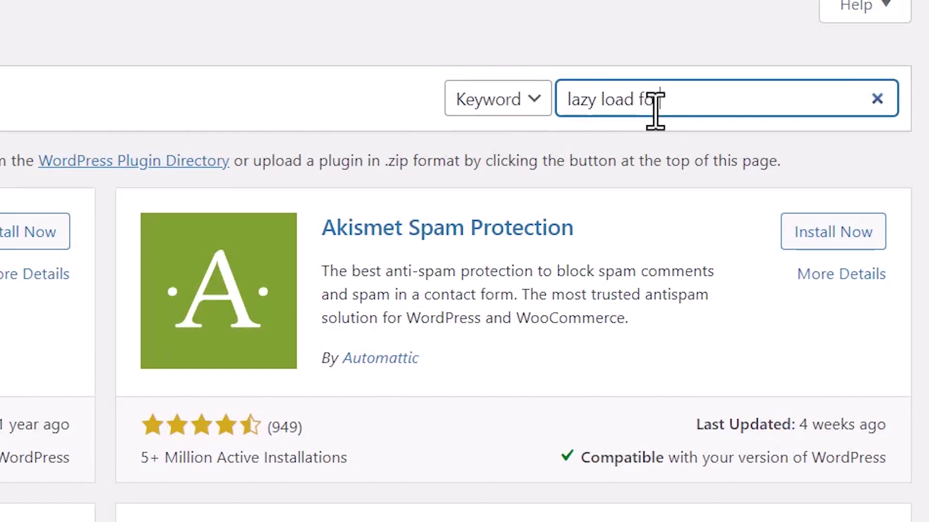
pyautogui.write(' videos')
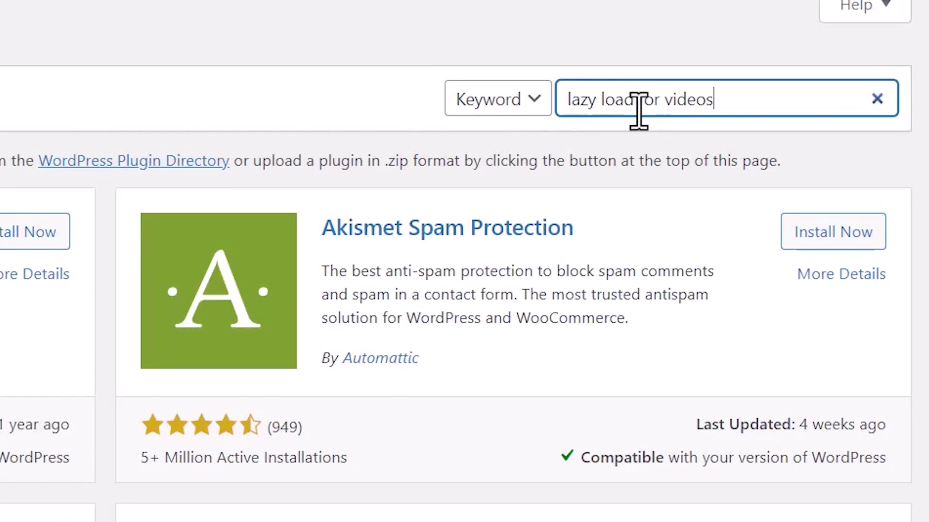
pyautogui.press('Return')
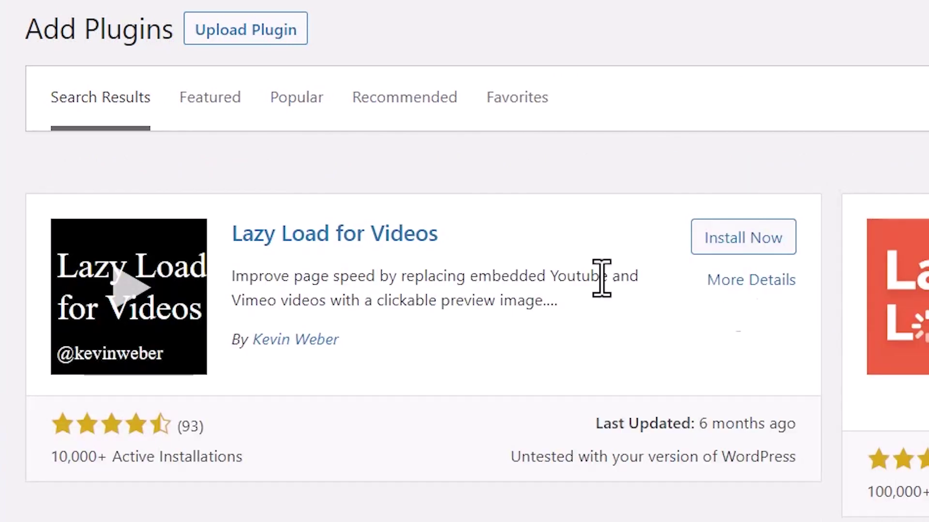
pyautogui.click(758, 248)
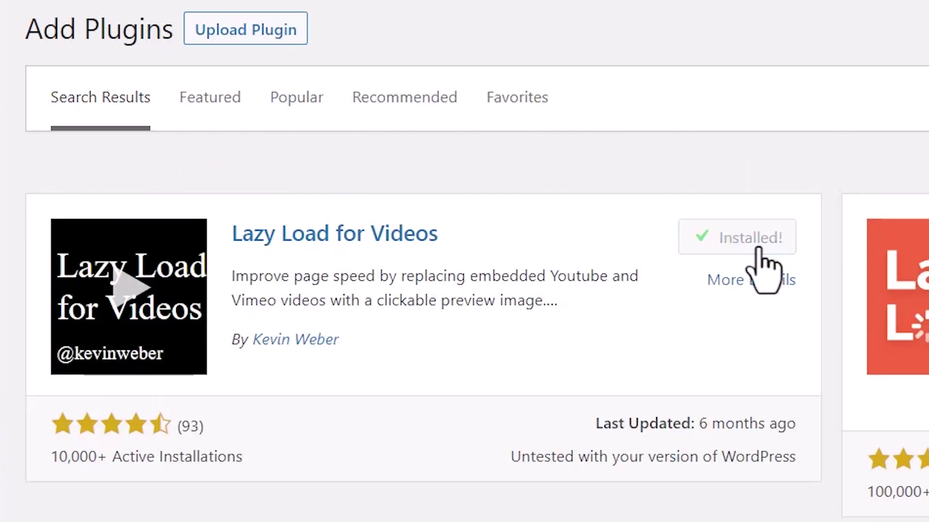
pyautogui.click(759, 249)
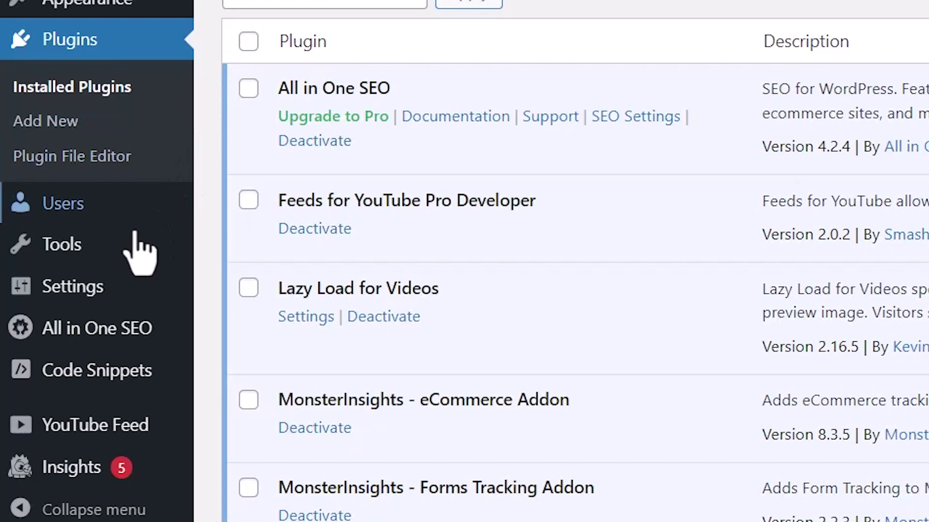
# Open the Lazy Load for Videos settings page from the Settings menu
pyautogui.moveTo(68, 297)
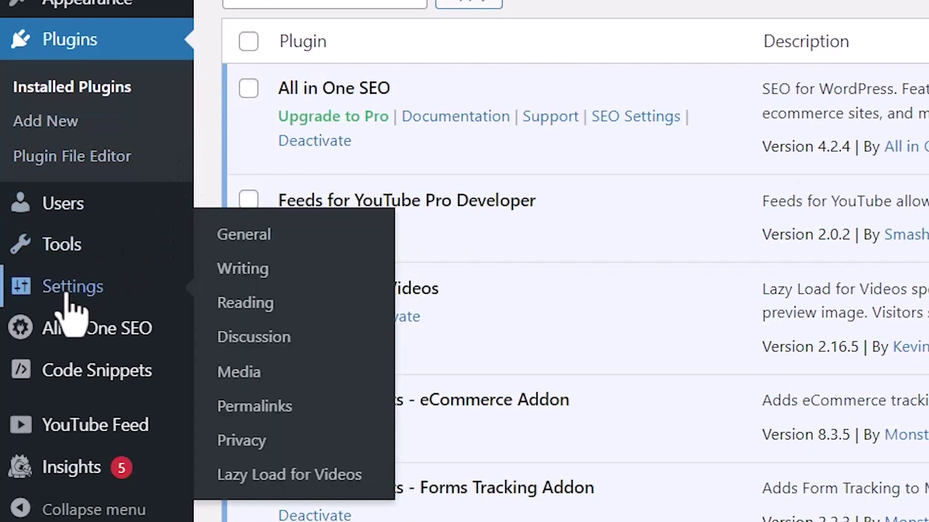
pyautogui.click(272, 476)
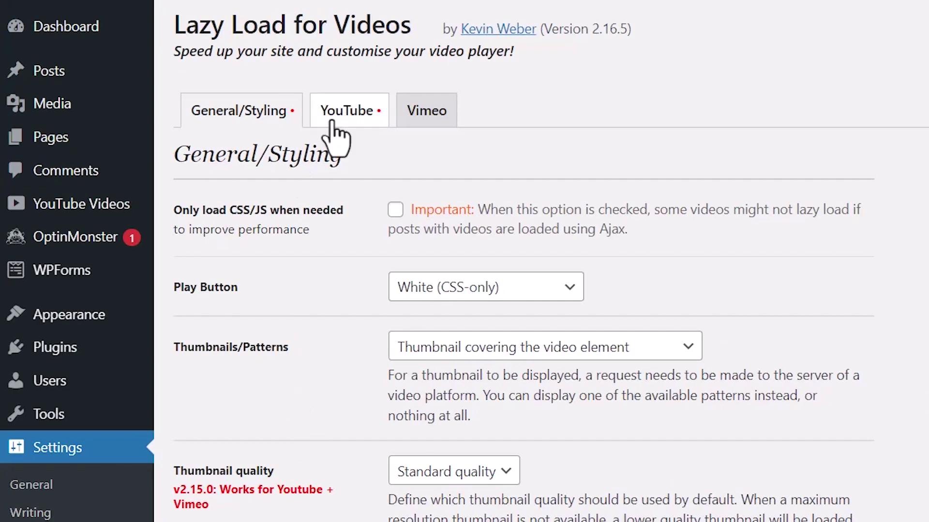